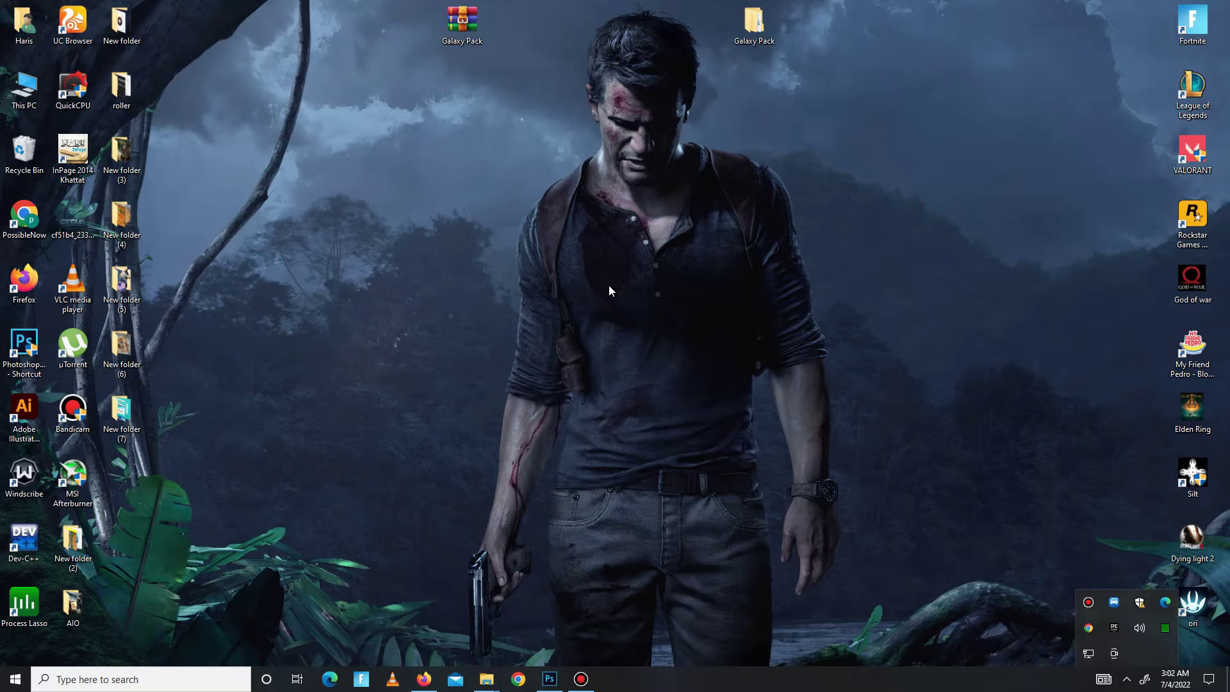
Launch Windows Settings from the Start menu's app list
left_click(507, 330)
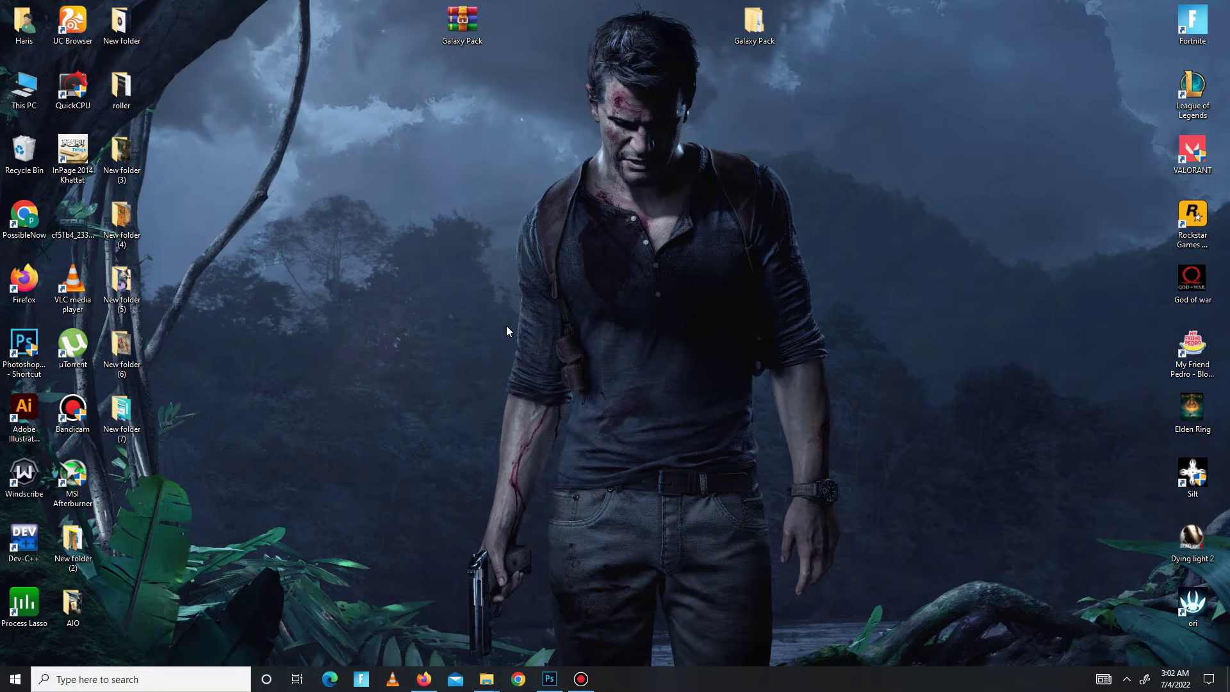
left_click(15, 680)
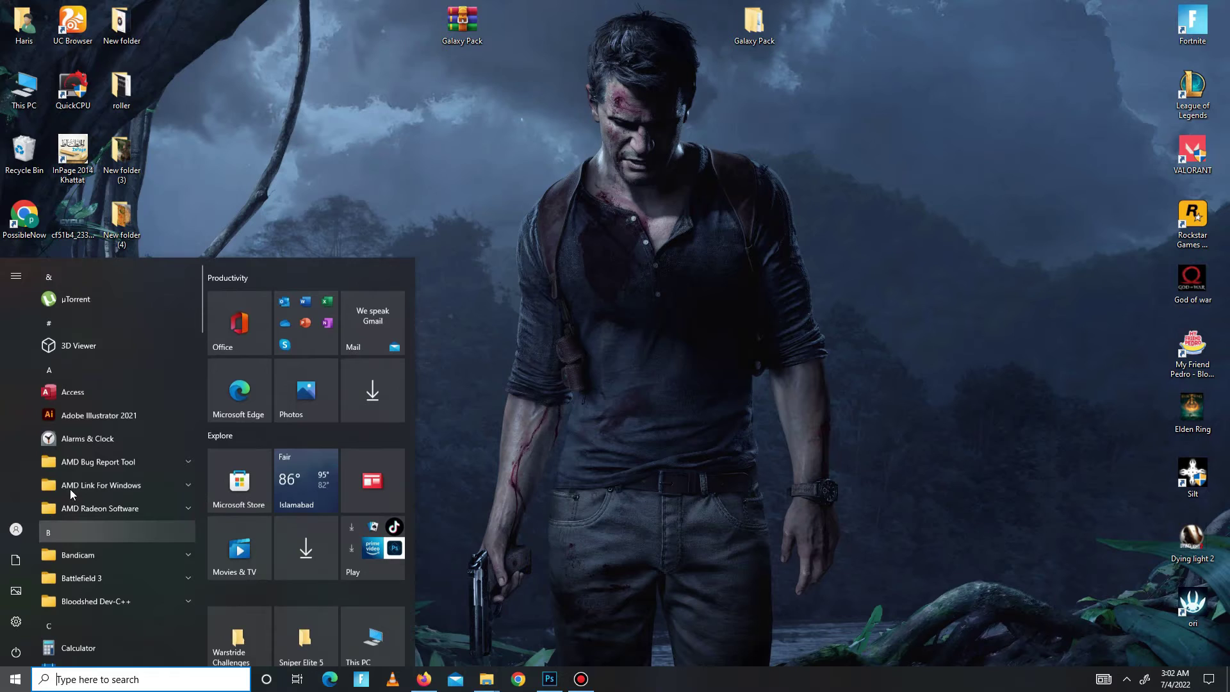
scroll(128, 461, "down", 5)
scroll(126, 463, "down", 8)
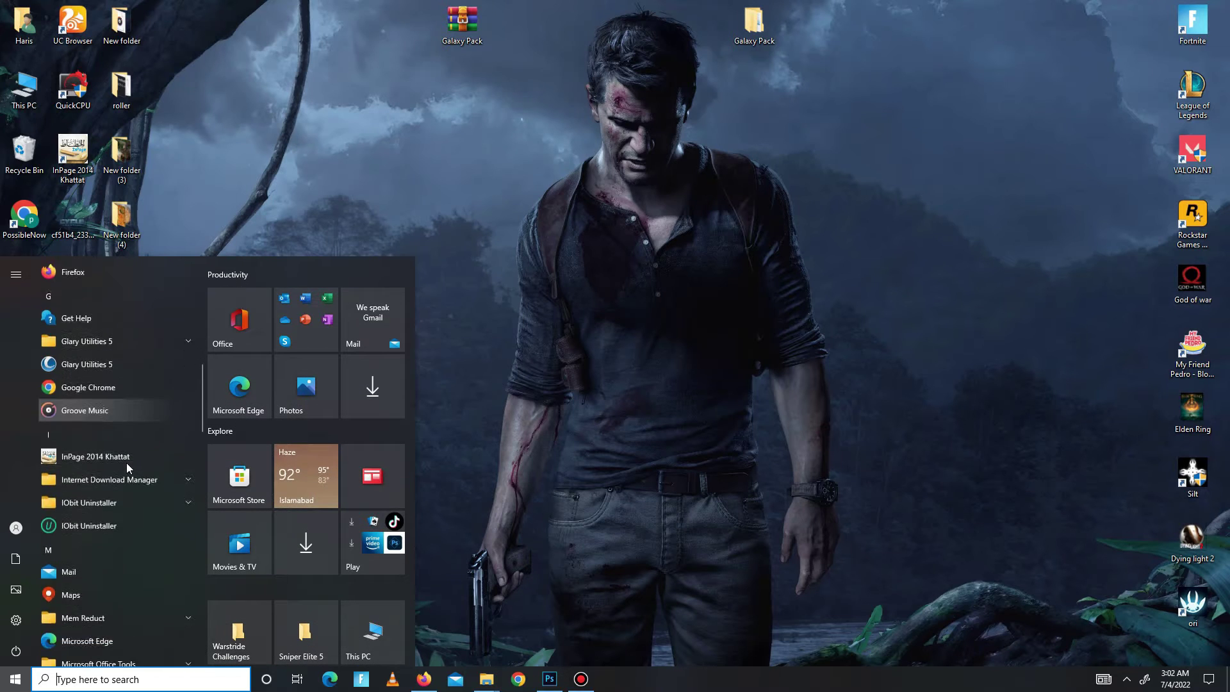
scroll(125, 464, "down", 6)
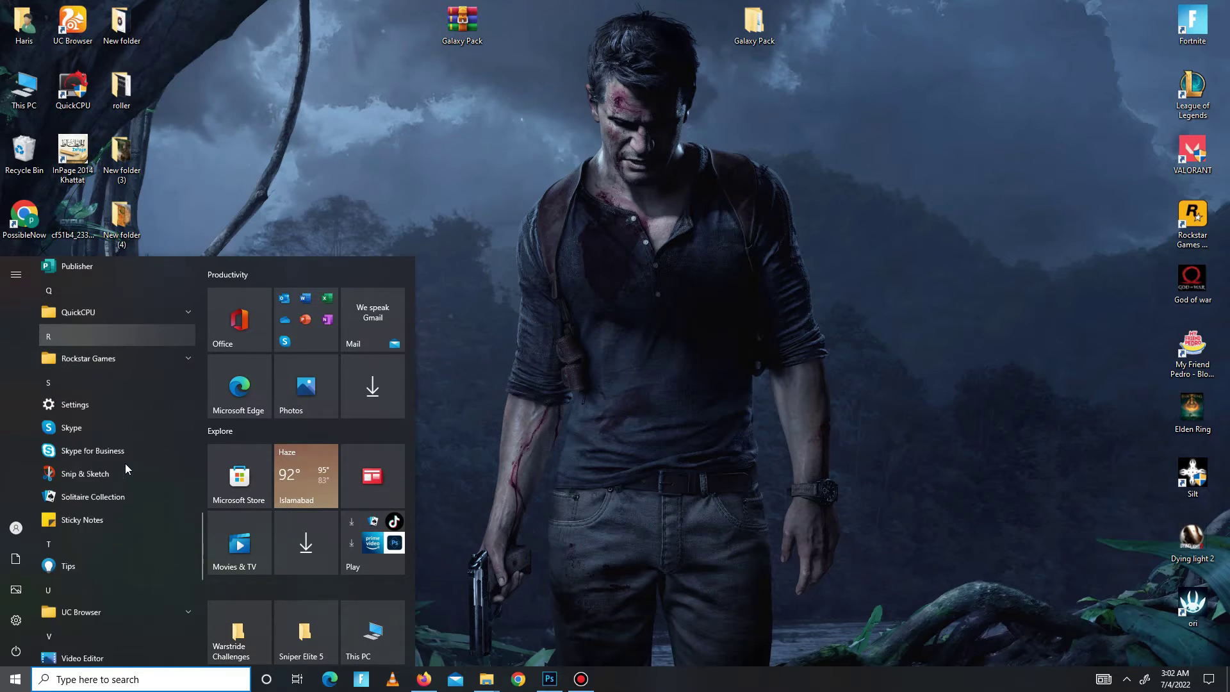
left_click(136, 395)
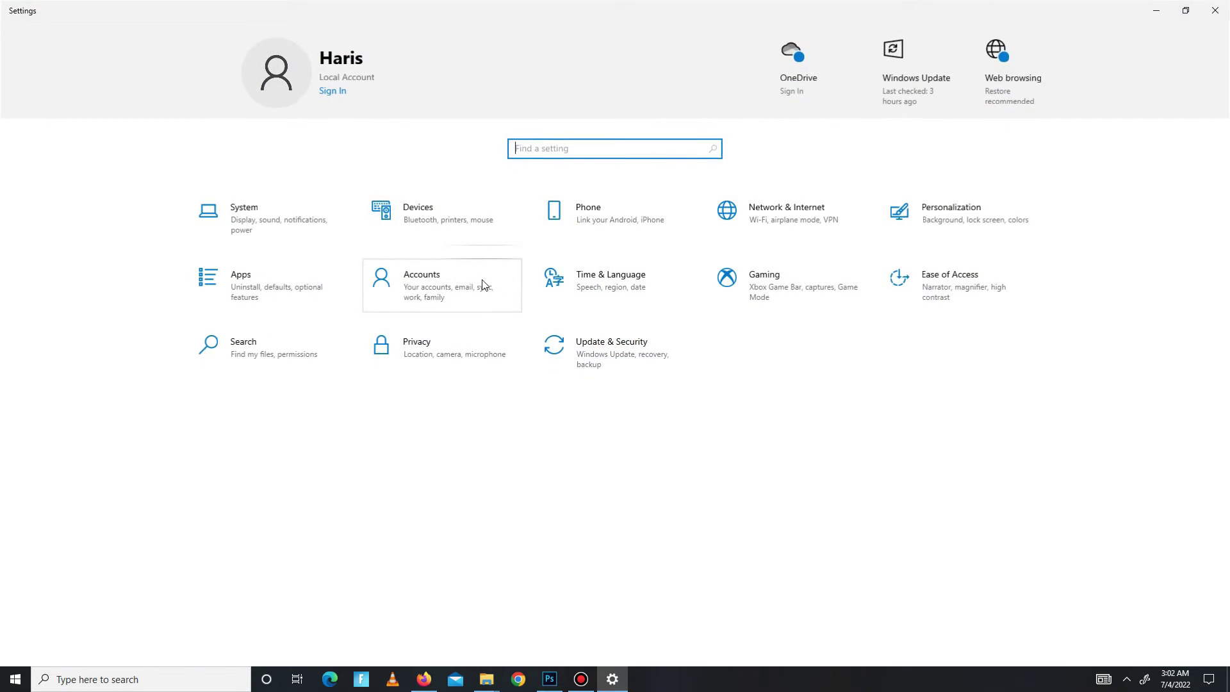
Confirm Privacy > Background apps is Off, then go back to the Settings home page
left_click(429, 354)
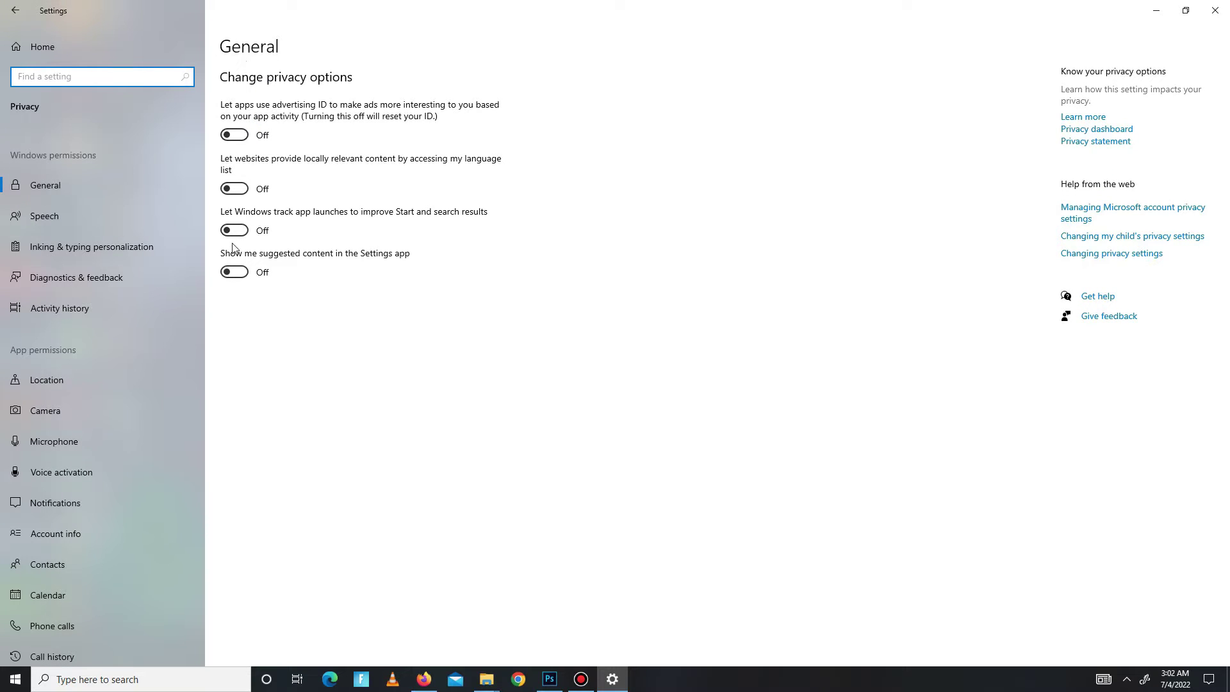
scroll(166, 428, "down", 3)
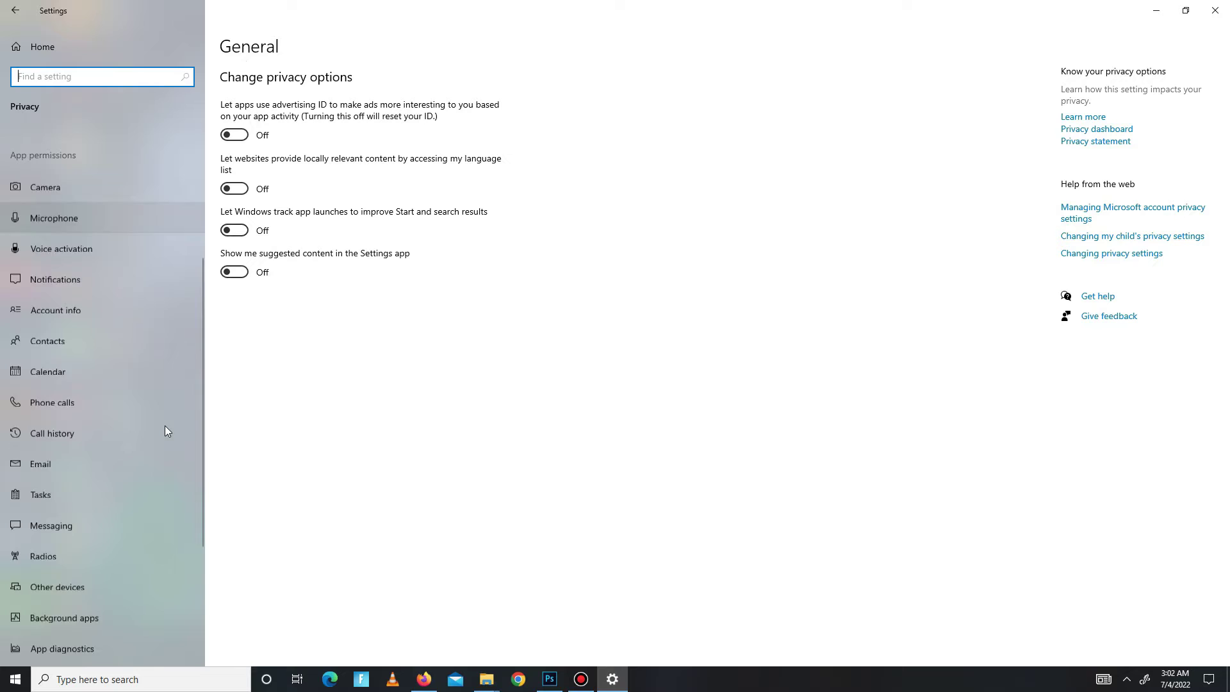
scroll(164, 427, "down", 3)
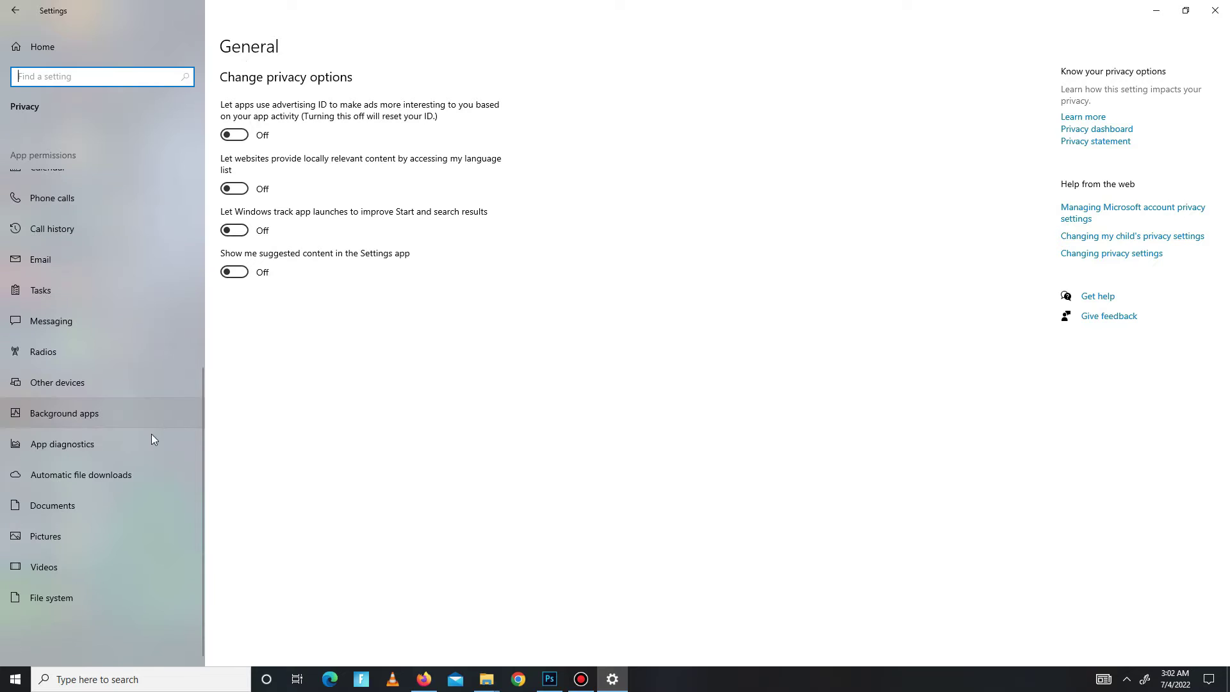
left_click(88, 422)
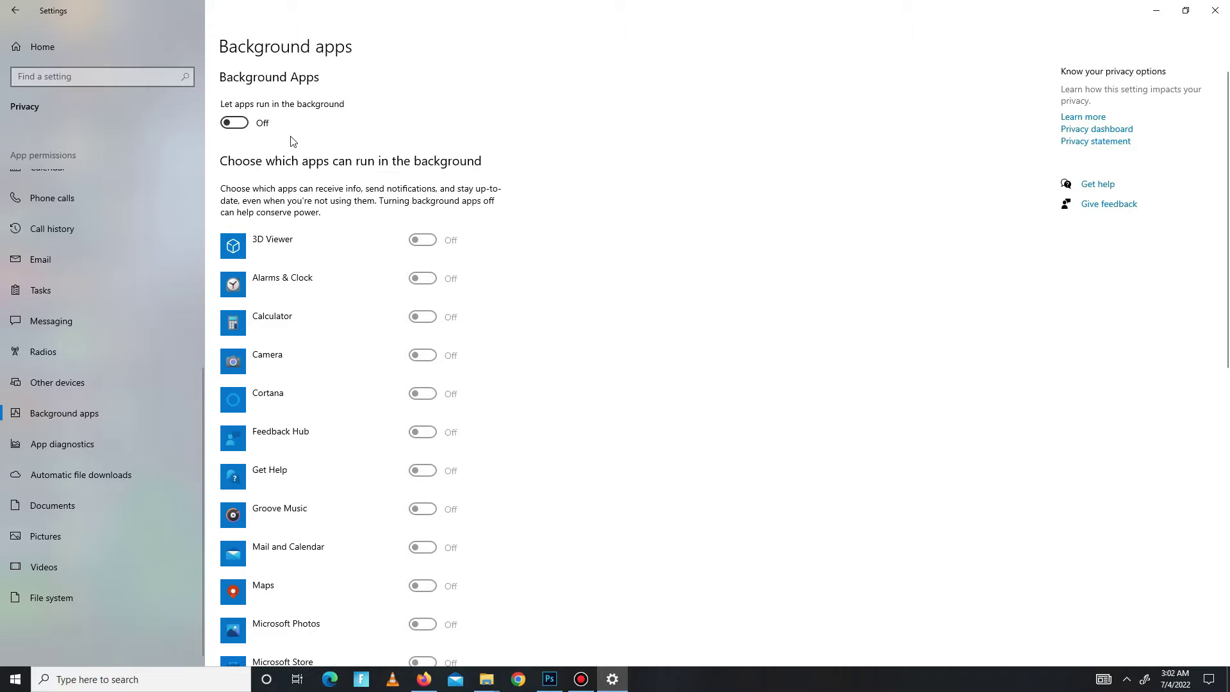
left_click(16, 10)
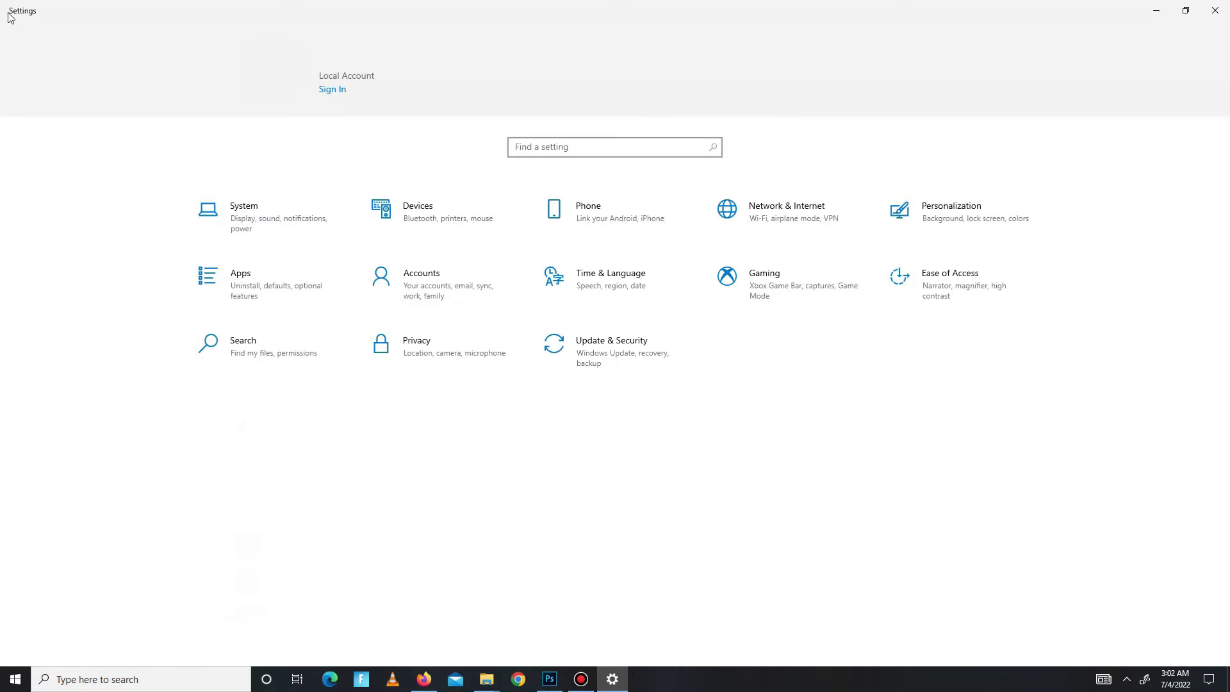
Confirm Gaming > Game Mode is On, then close Settings
left_click(770, 284)
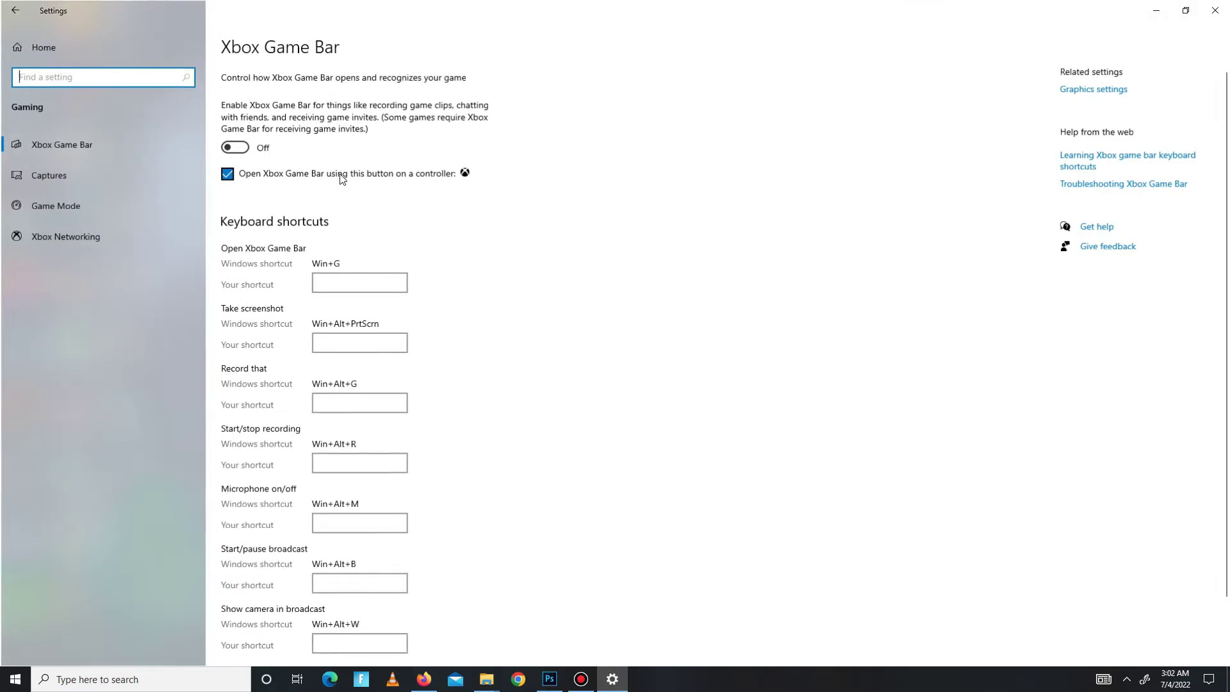
left_click(65, 213)
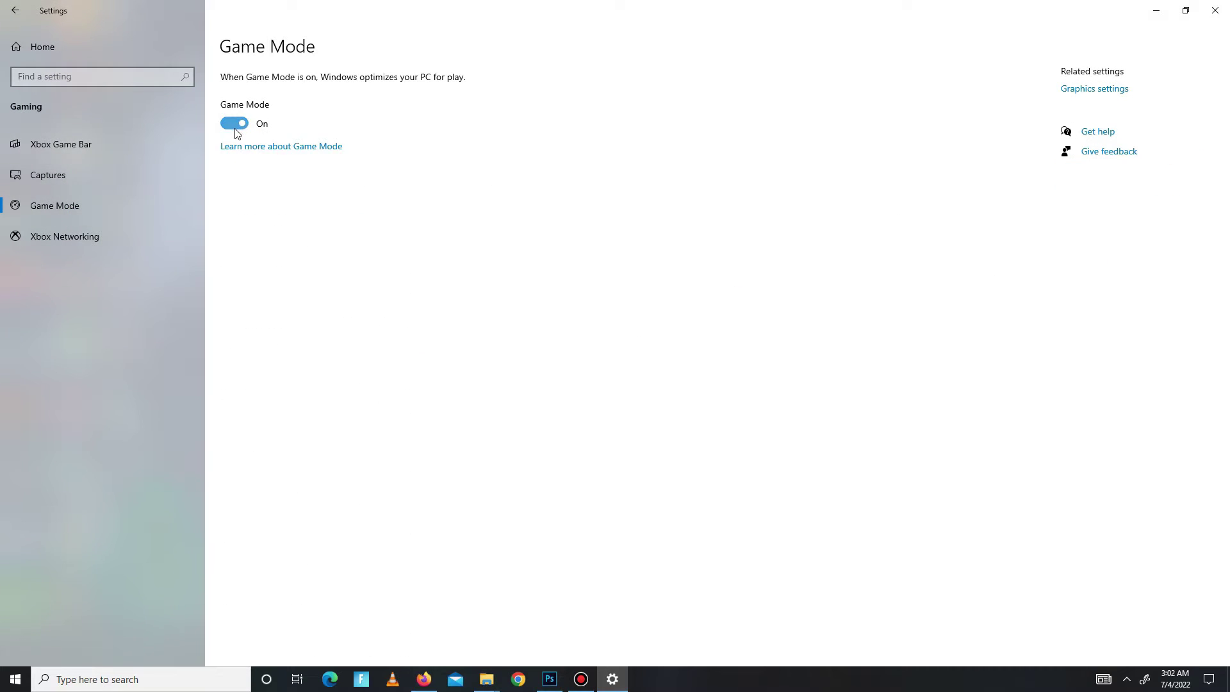
left_click(14, 10)
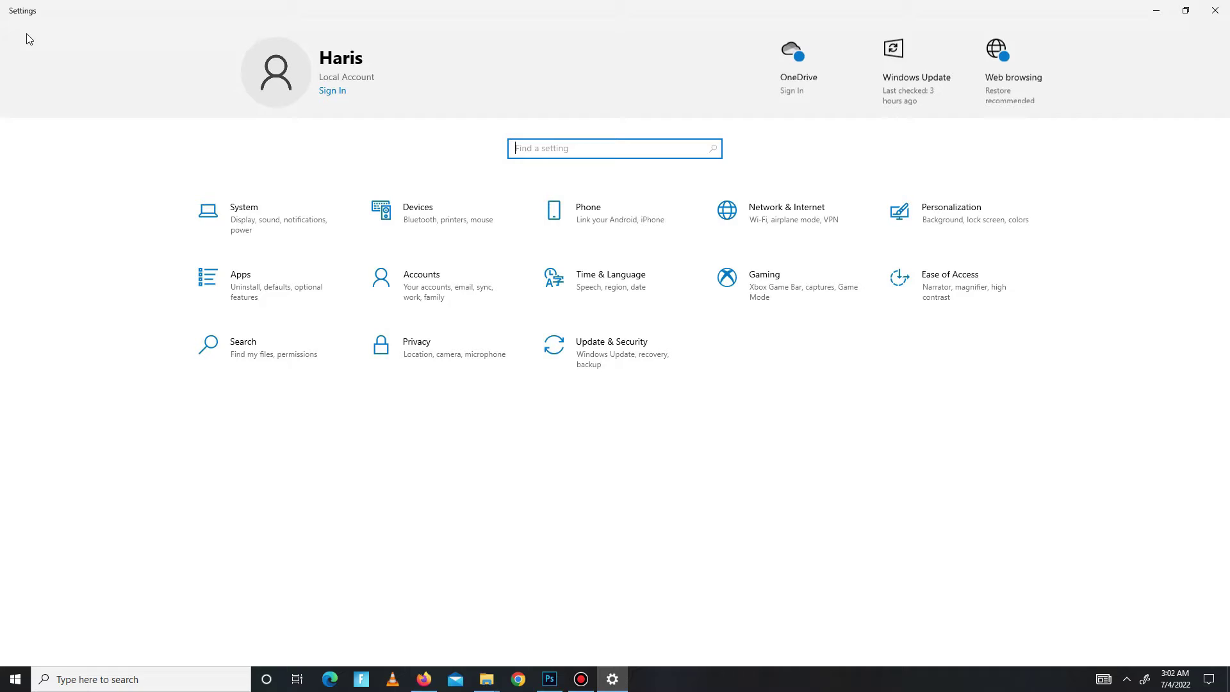
left_click(1215, 10)
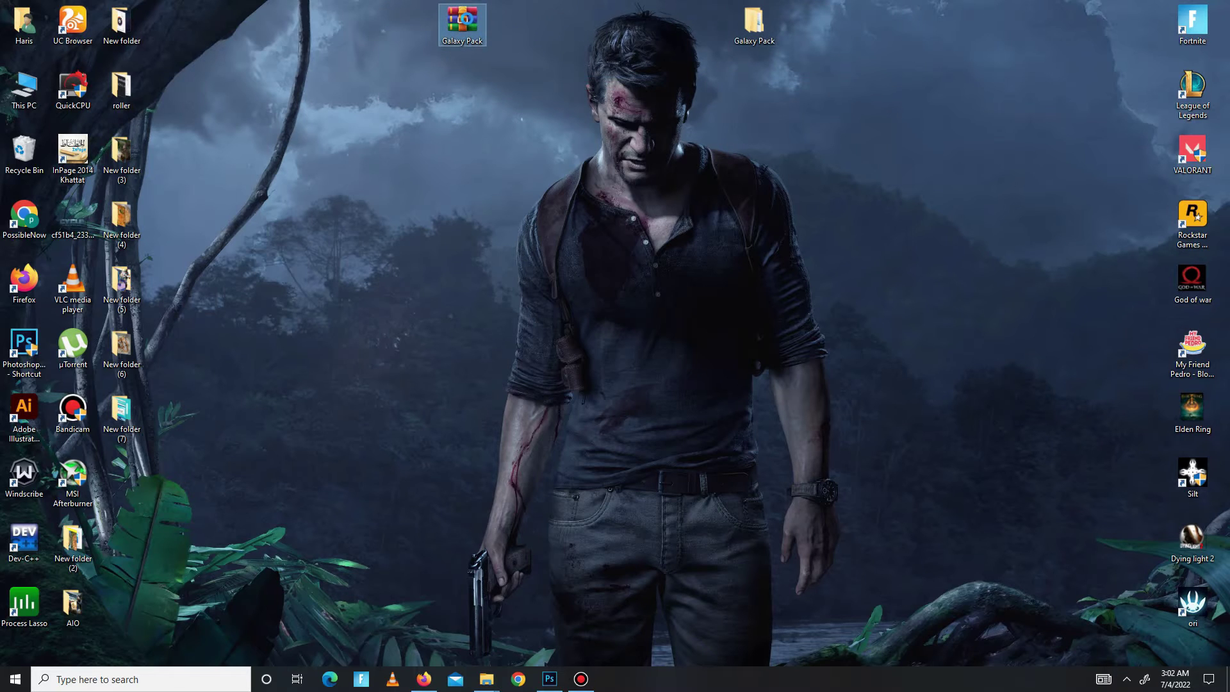
Open the Galaxy Pack folder, then its DX folder, and select the Directx 12 installer
right_click(469, 20)
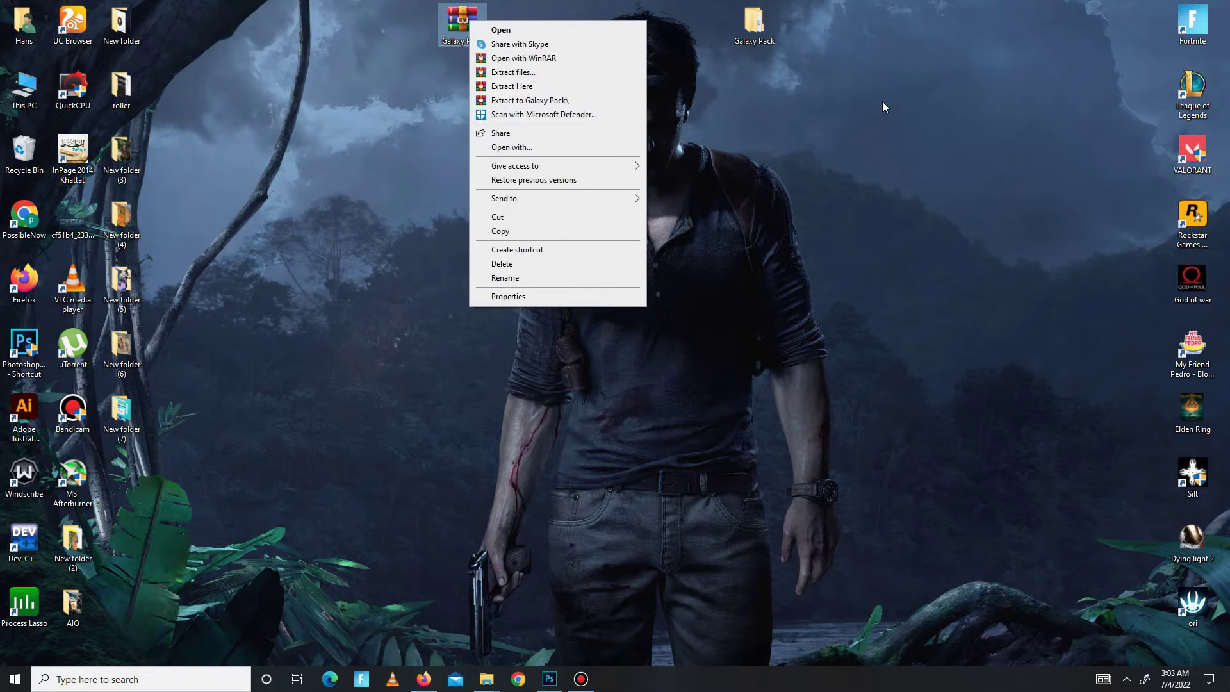
left_click(781, 27)
double_click(761, 33)
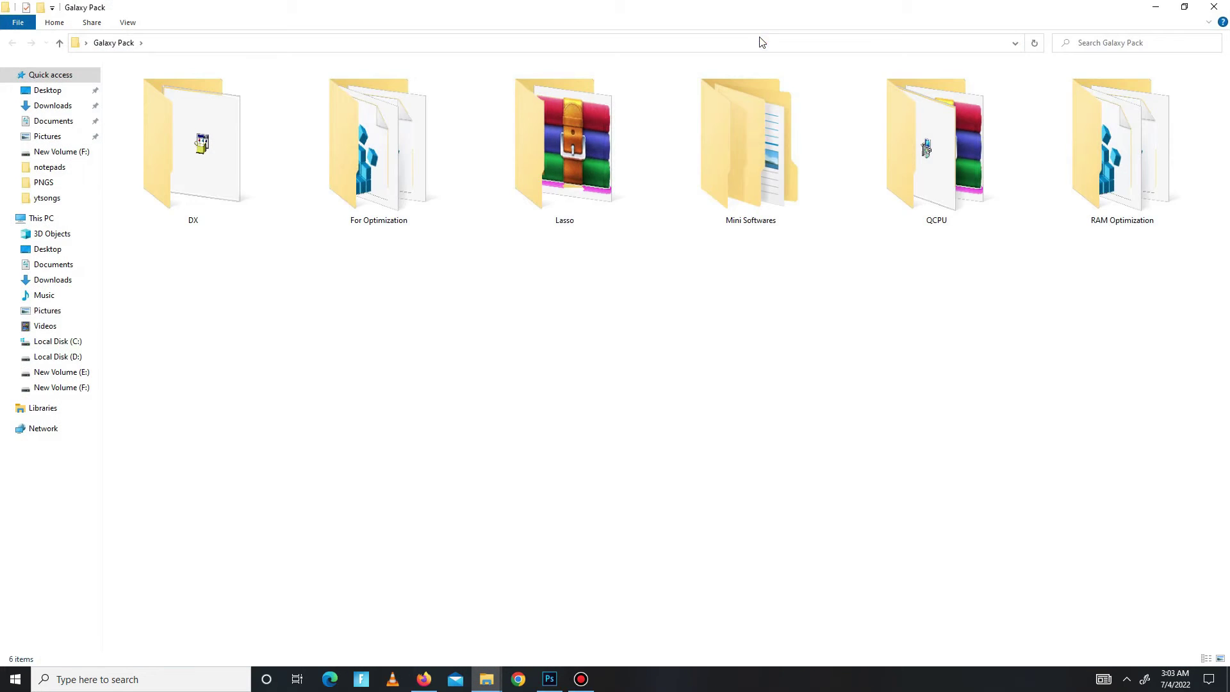
left_click_drag(187, 318, 1121, 105)
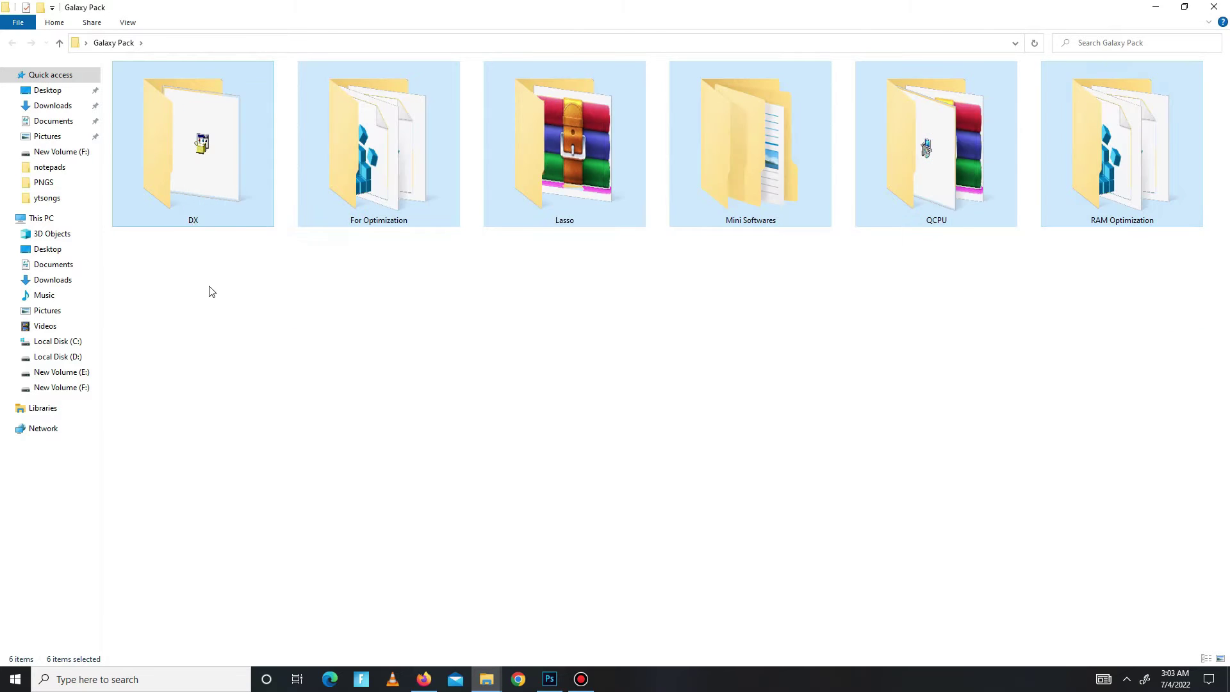
left_click(210, 282)
left_click(196, 196)
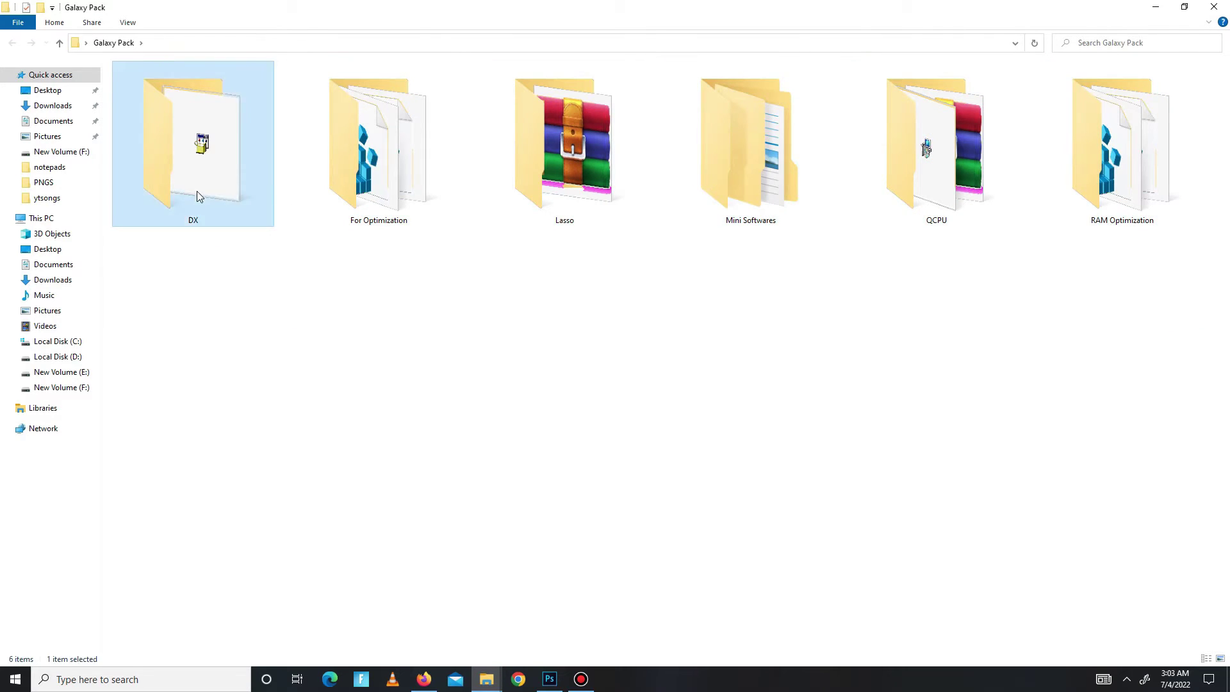
double_click(198, 191)
left_click(157, 87)
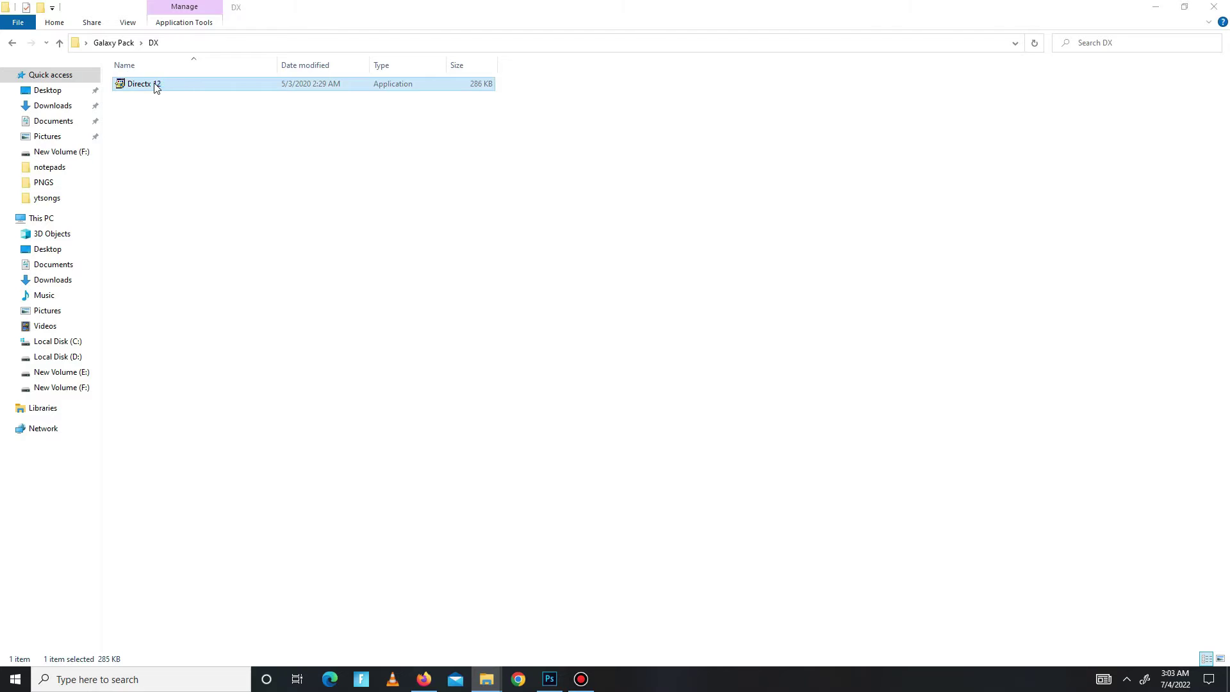
Run Directx 12 setup to Finish, skipping the Bing Bar offer, then return to Galaxy Pack
double_click(157, 87)
left_click(192, 238)
left_click(285, 282)
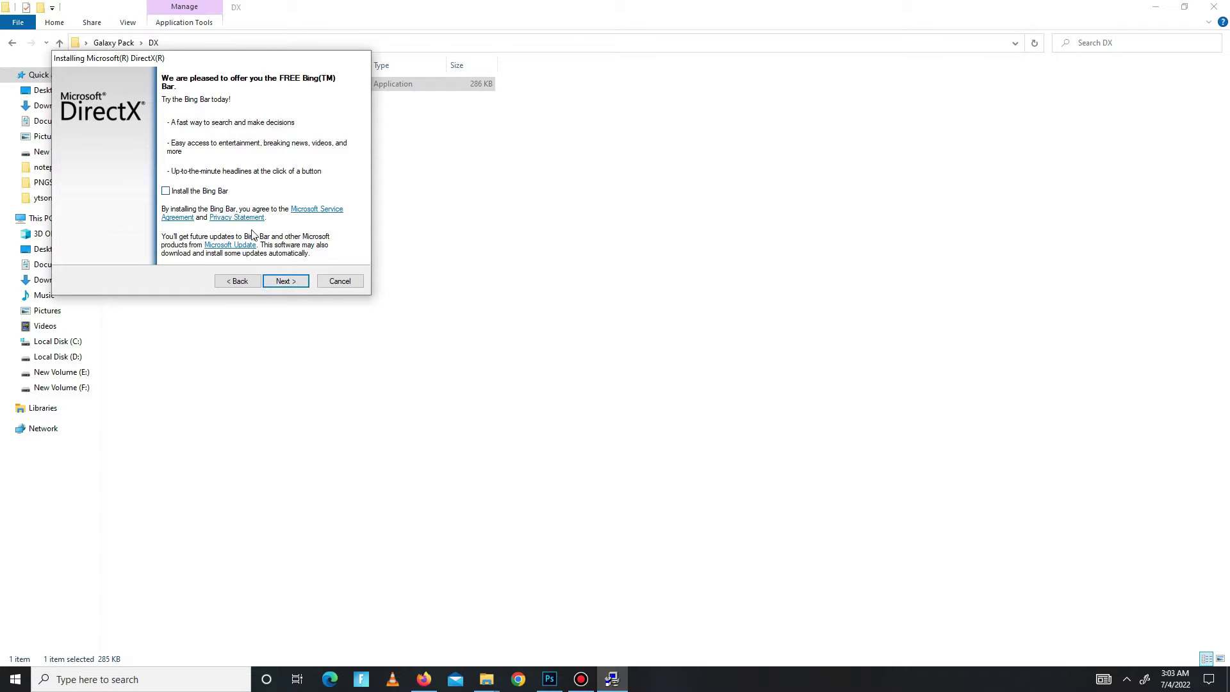
left_click(285, 282)
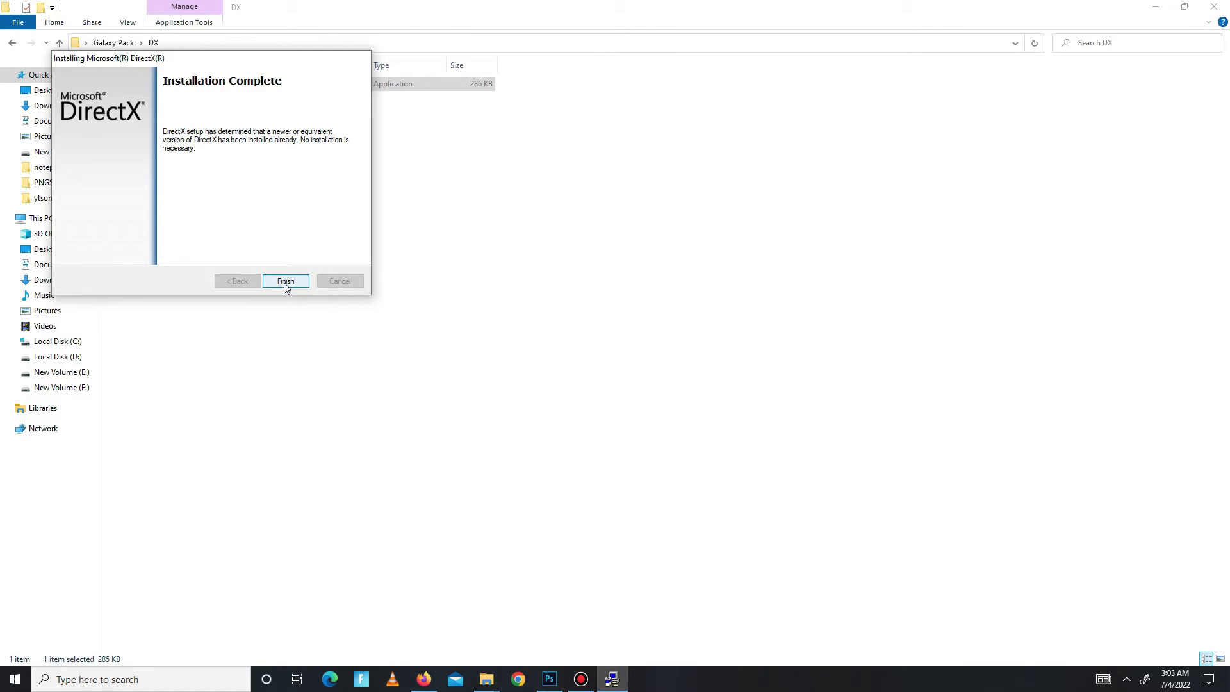
left_click(283, 283)
key("alt+Left")
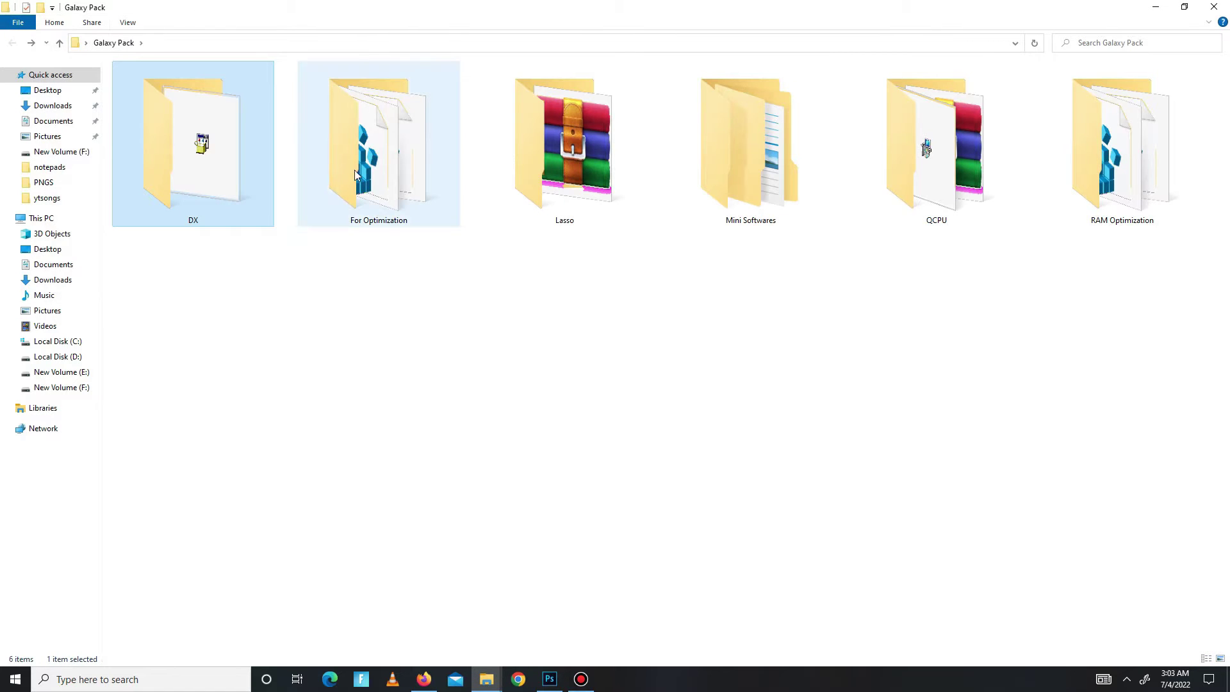
In For Optimization, merge CPU Optimization, CpuPriorityClass and Disable Power Throttling into the registry
double_click(355, 171)
left_click_drag(201, 314, 300, 73)
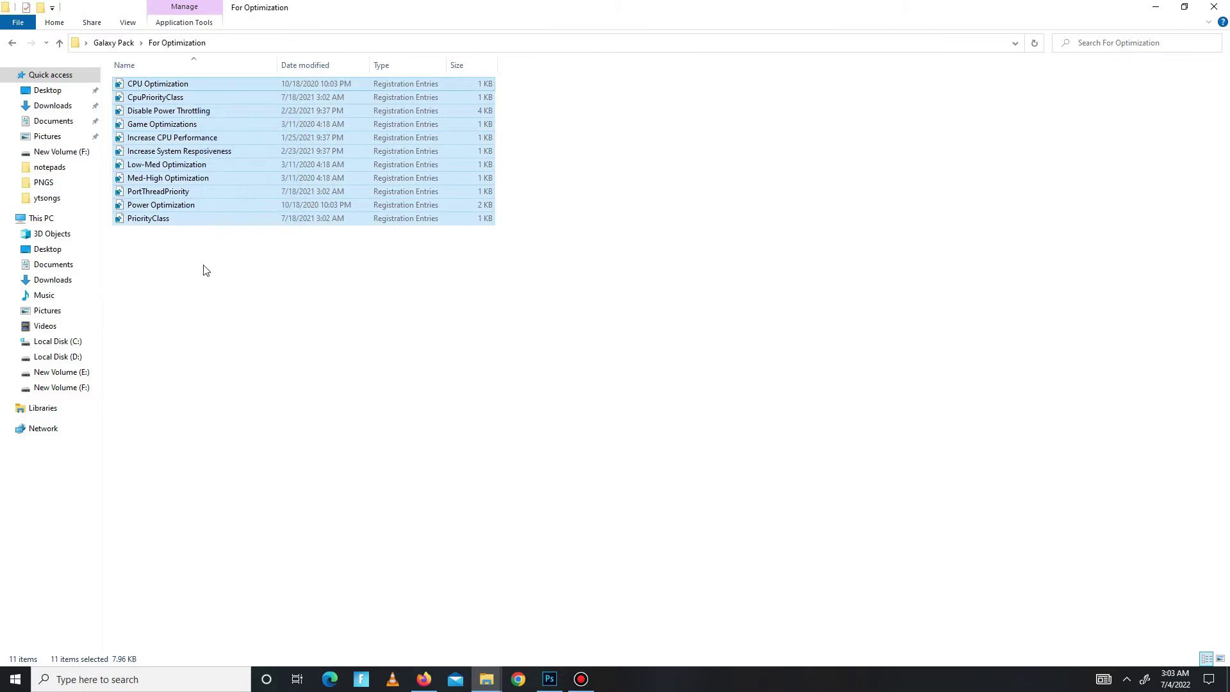
double_click(196, 85)
left_click(728, 366)
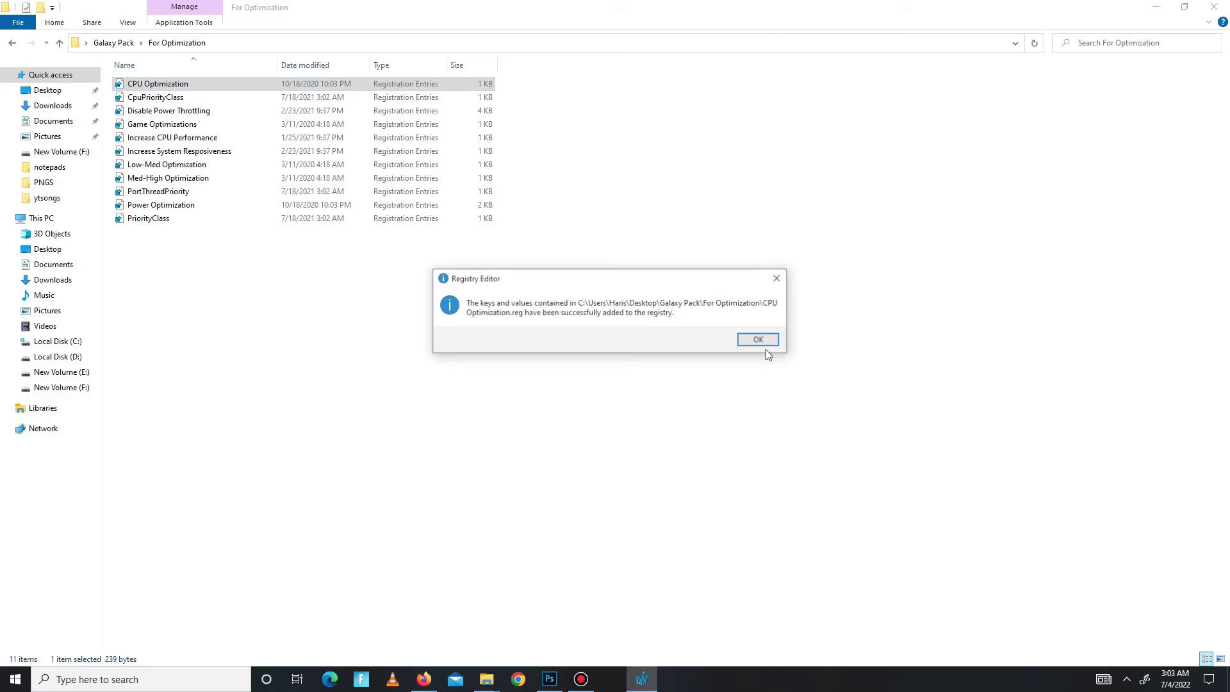
left_click(769, 341)
double_click(195, 101)
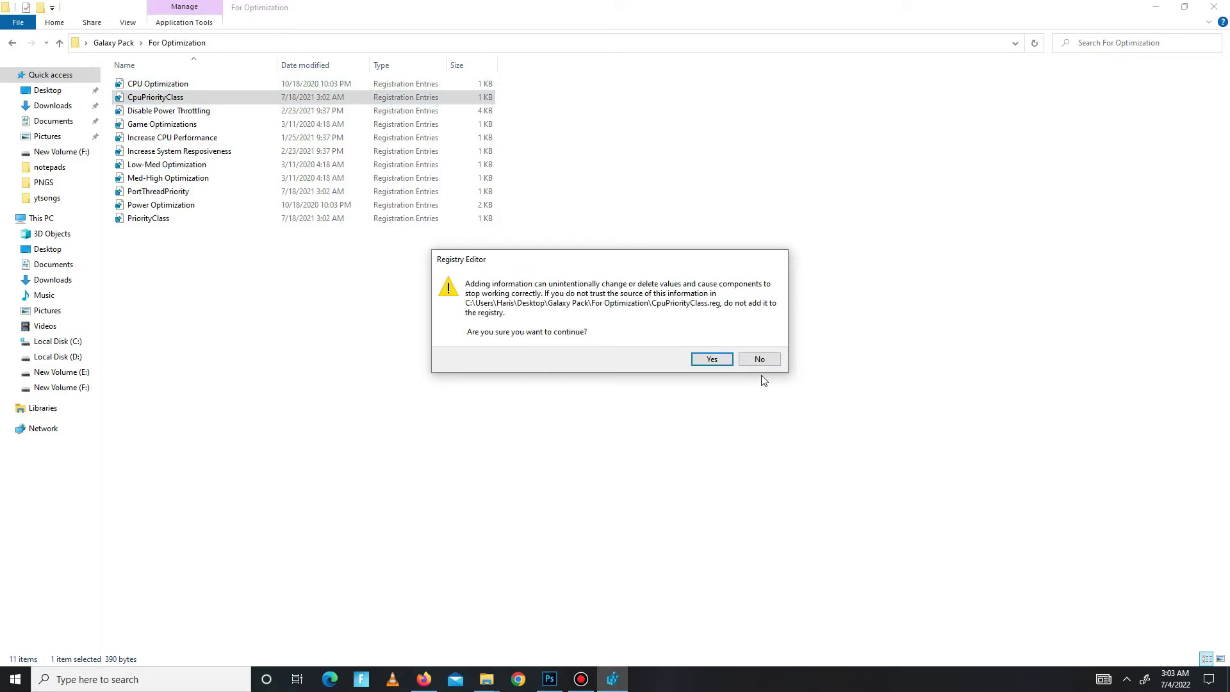
left_click(714, 354)
left_click(767, 339)
double_click(152, 112)
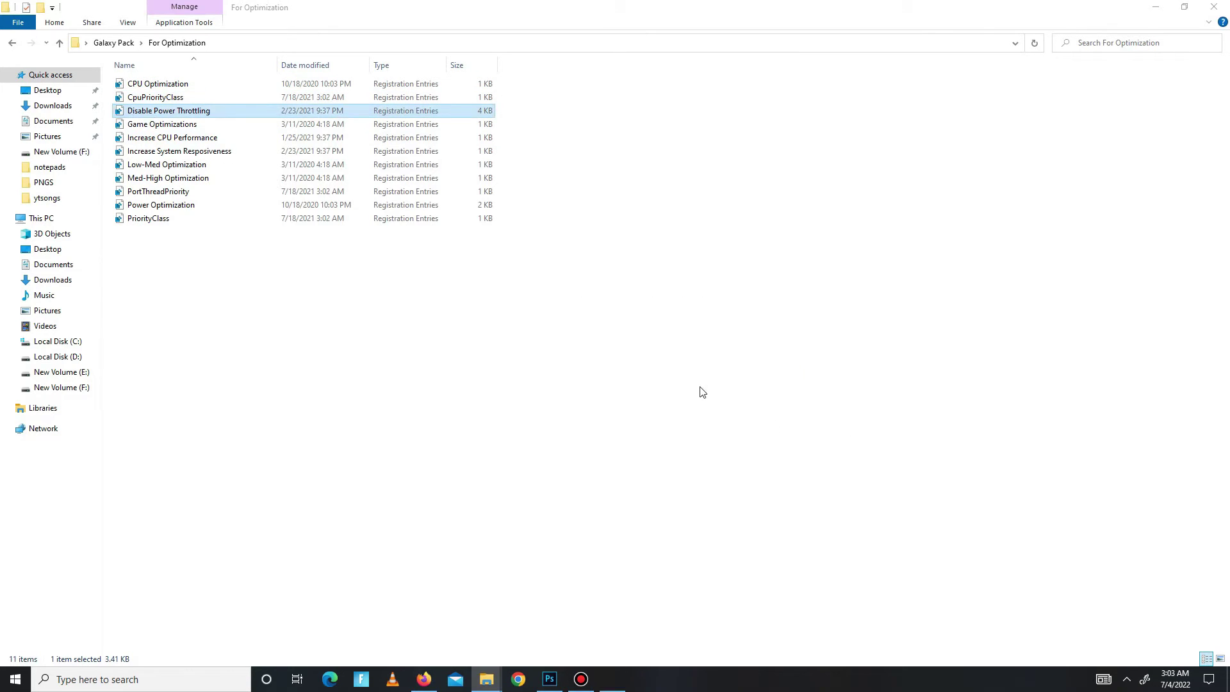
left_click(711, 358)
left_click(758, 344)
Merge Game Optimizations, Increase CPU Performance and Increase System Resposiveness into the registry
double_click(205, 126)
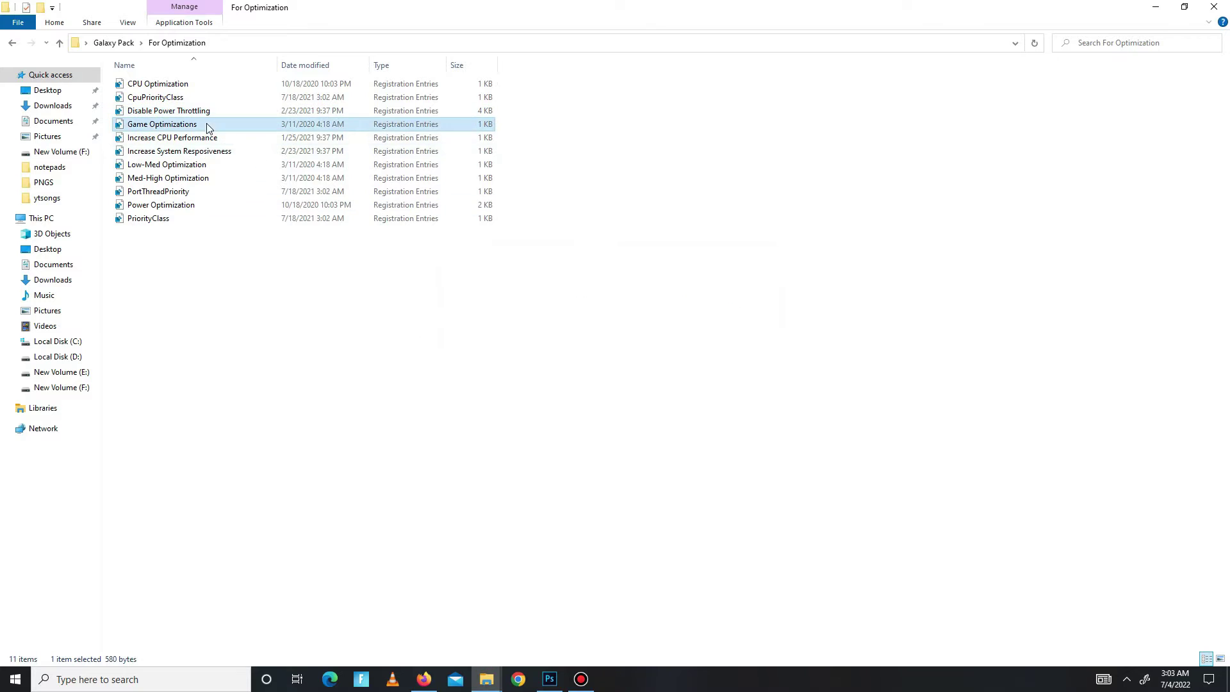
left_click(712, 358)
left_click(754, 340)
double_click(186, 138)
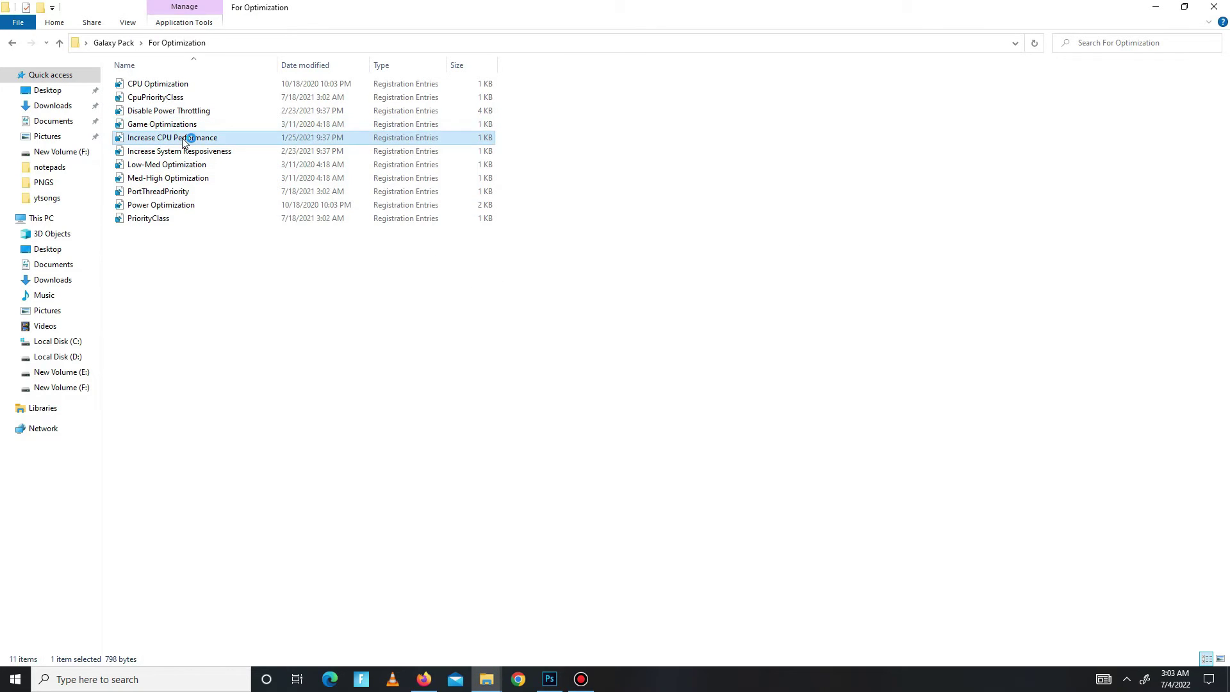
left_click(710, 357)
left_click(756, 344)
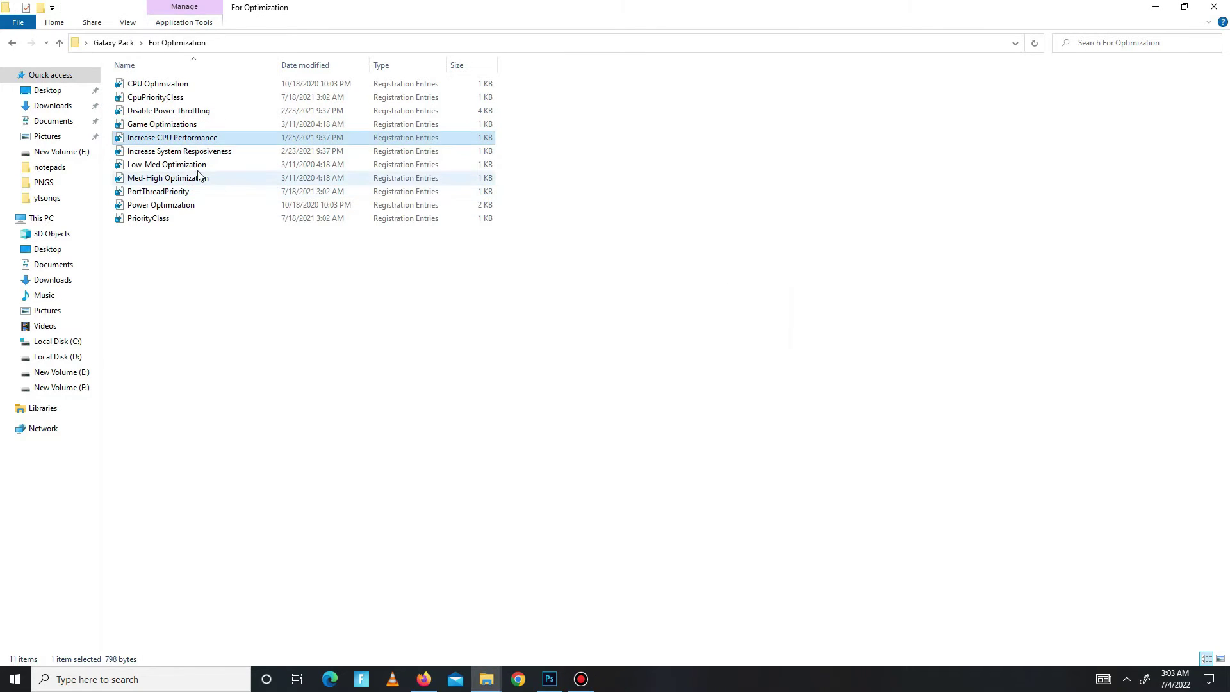
double_click(192, 153)
left_click(709, 360)
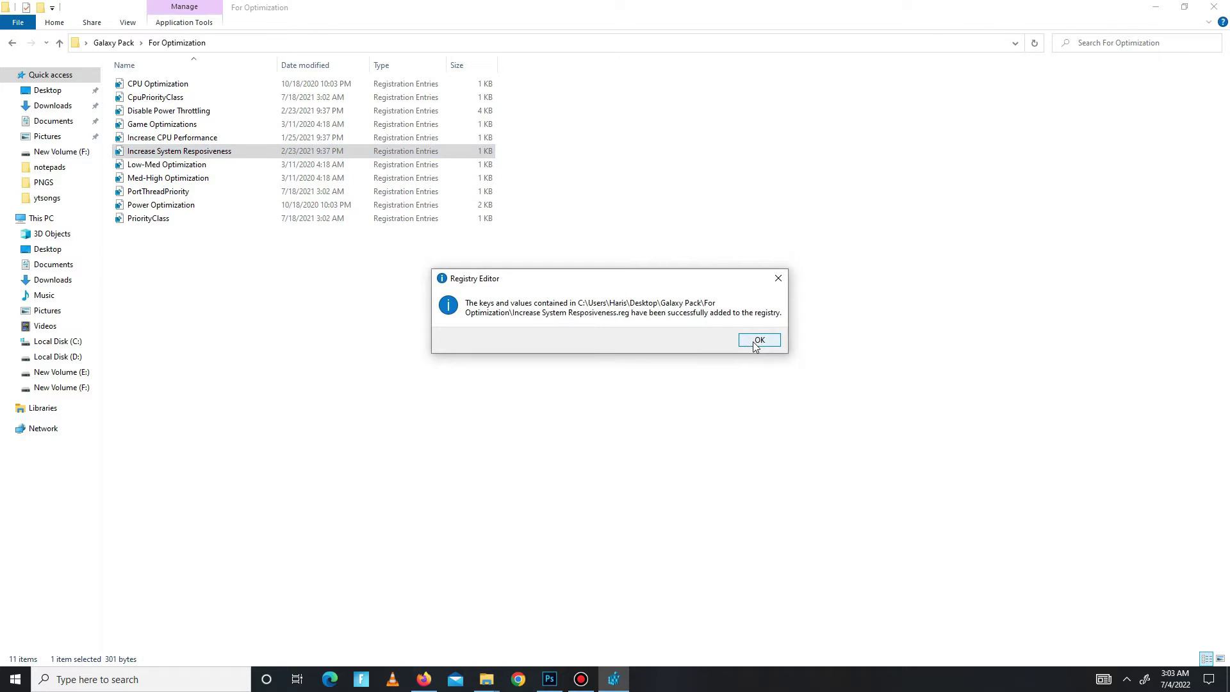
left_click(756, 341)
Merge Med-High Optimization, PortThreadPriority, Power Optimization and PriorityClass, then return to Galaxy Pack
double_click(185, 179)
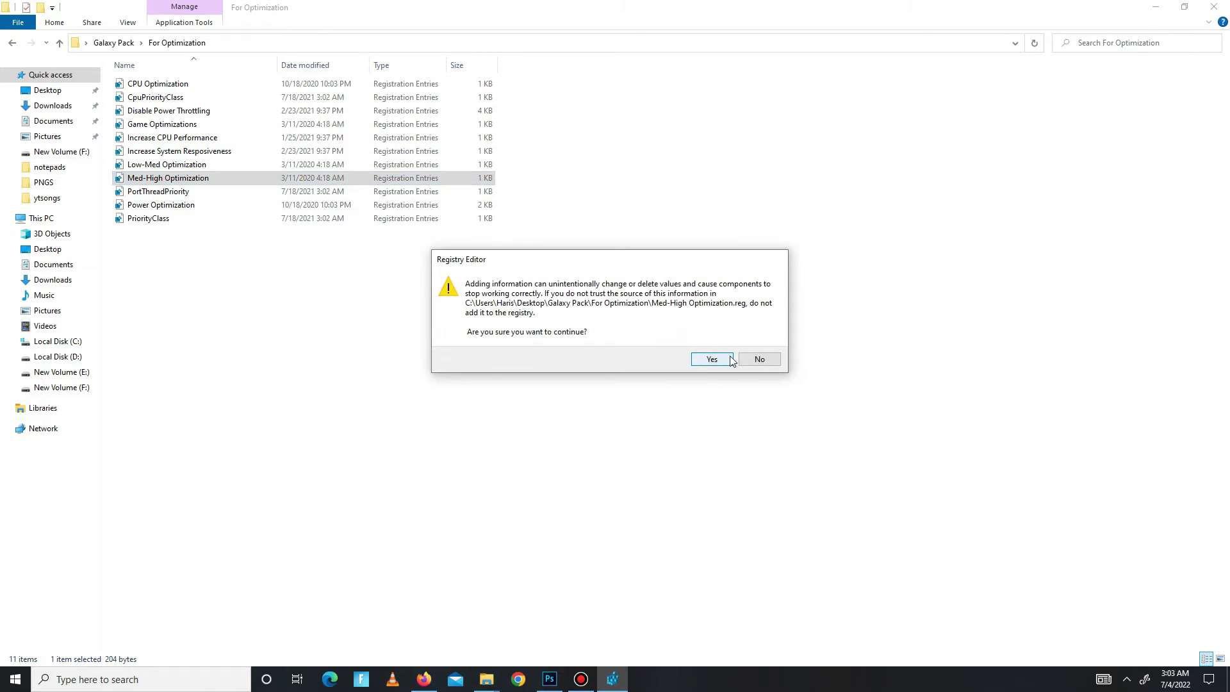
left_click(711, 359)
left_click(756, 342)
double_click(186, 192)
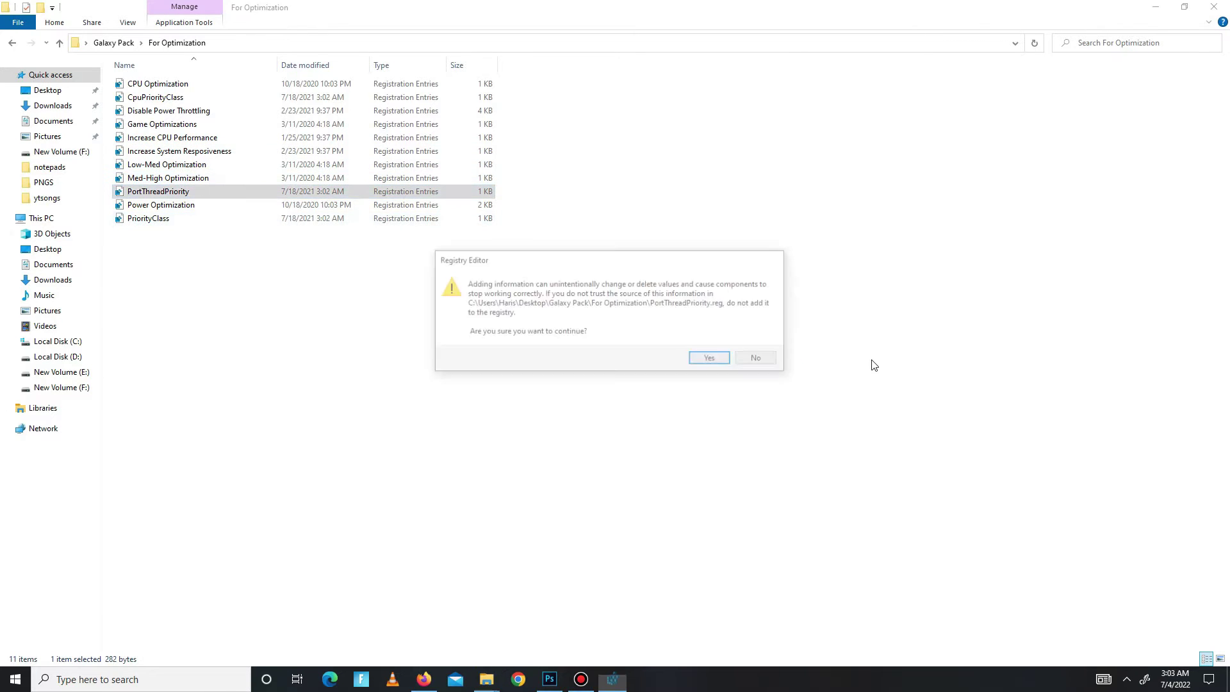
left_click(708, 357)
left_click(757, 342)
double_click(198, 204)
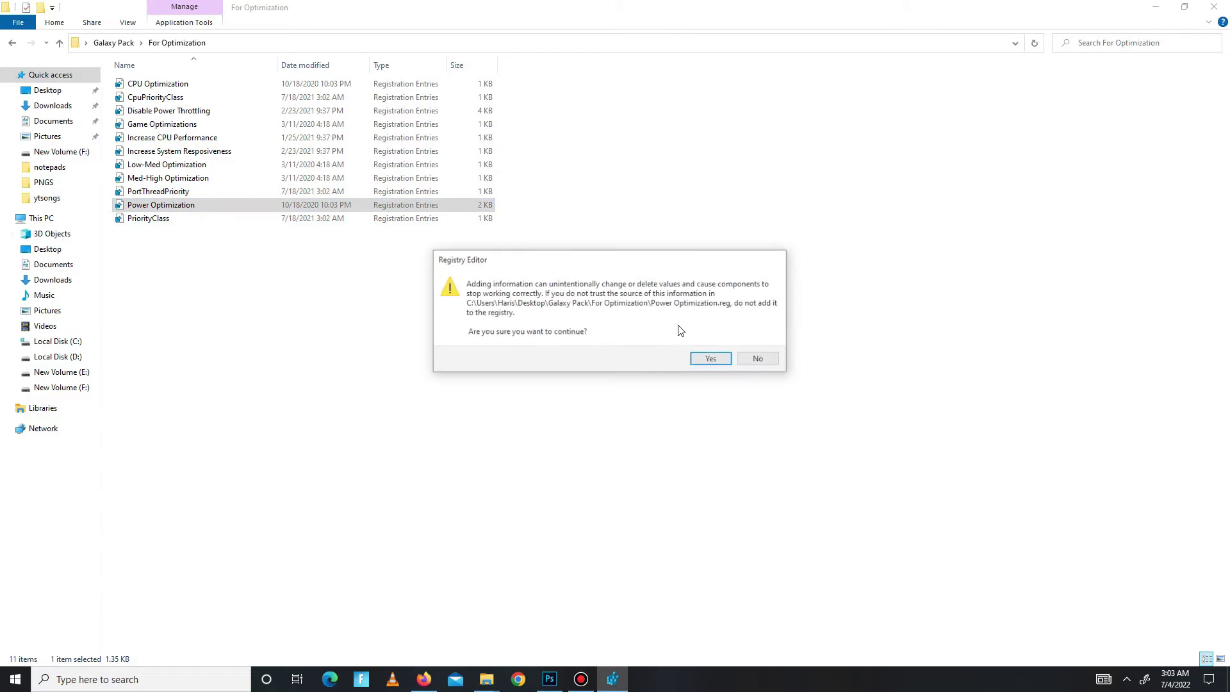
left_click(709, 358)
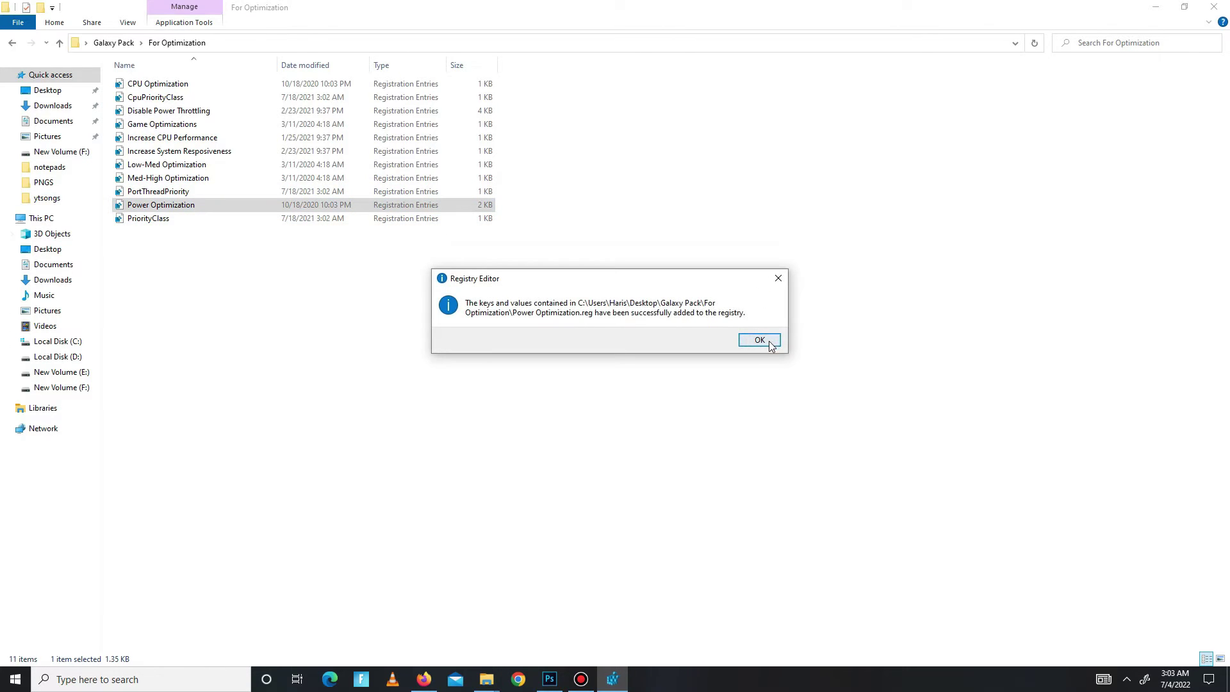
left_click(769, 343)
double_click(192, 219)
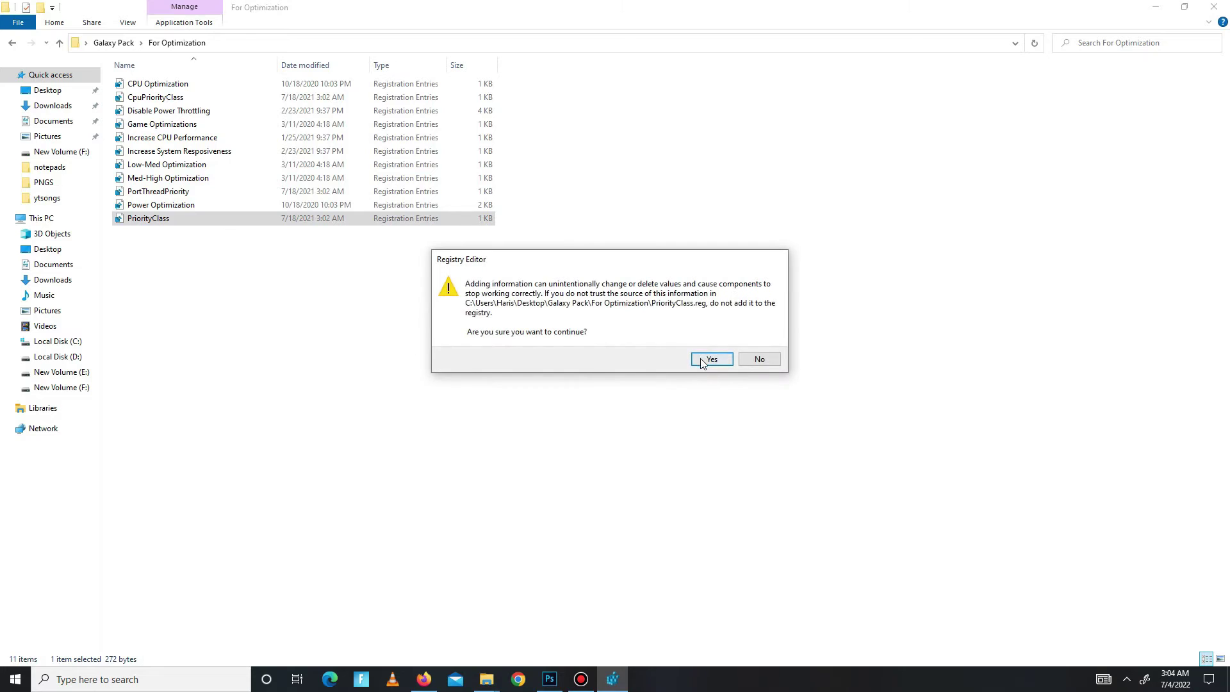
left_click(708, 358)
left_click(759, 343)
left_click(12, 43)
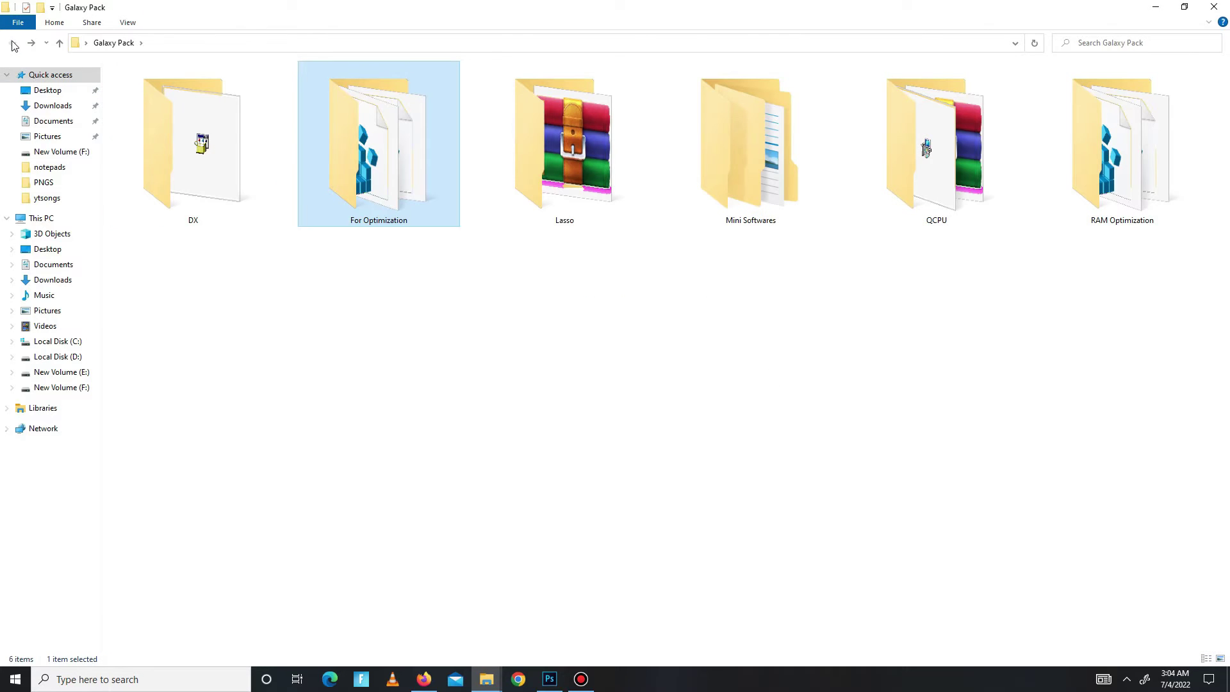
Browse into Lasso's Bitsum Process Lasso Setup folder and select processlassosetup64
double_click(525, 153)
mouse_move(189, 179)
left_mouse_down()
mouse_move(166, 105)
mouse_move(179, 109)
left_mouse_up()
double_click(184, 85)
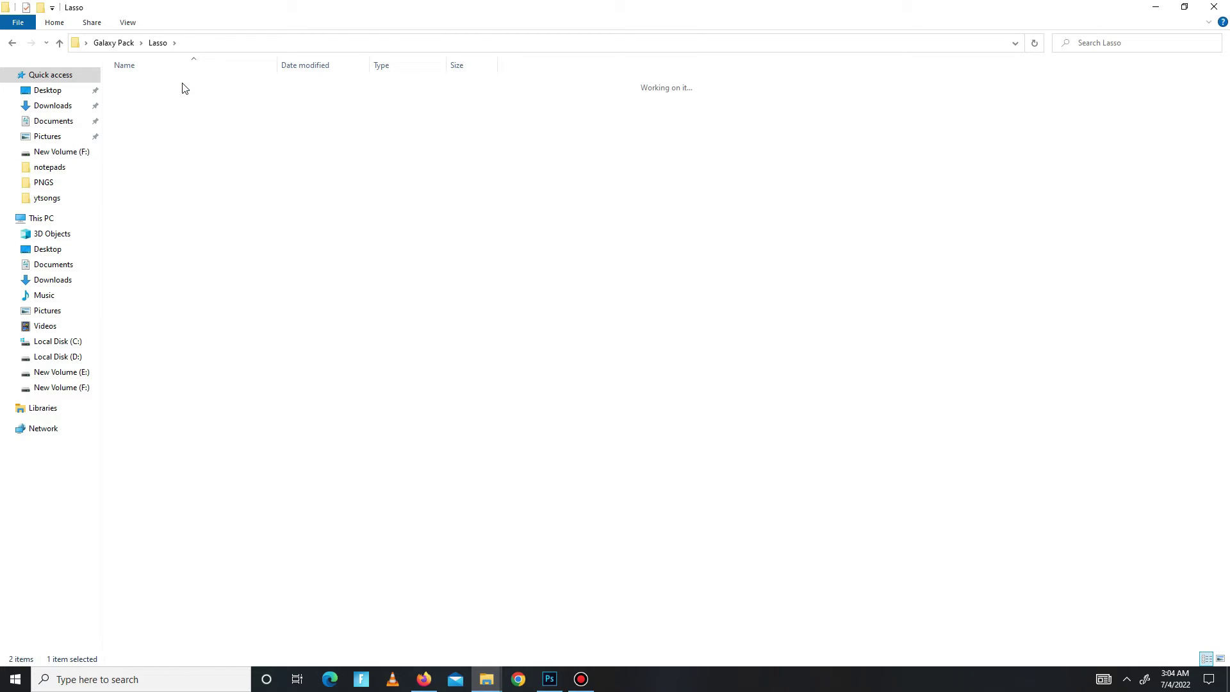
double_click(183, 85)
double_click(184, 85)
left_click(179, 98)
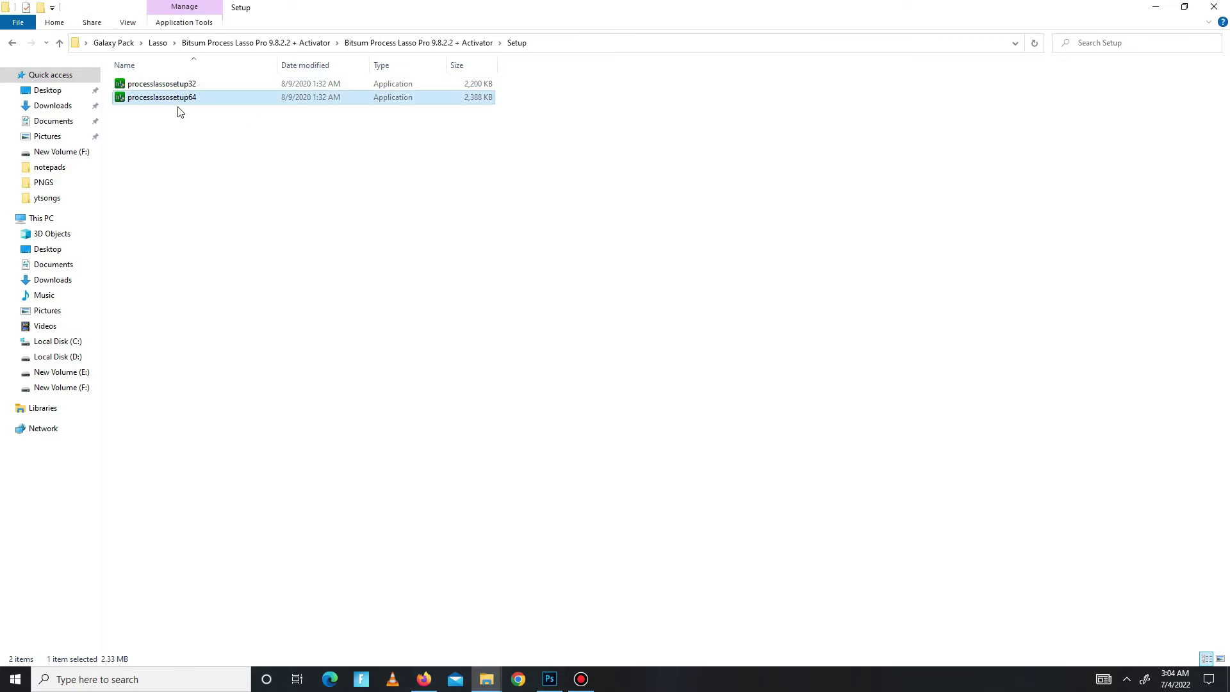
Set Process Lasso's active power profile to High performance, close it, and go back a folder
left_click(1127, 679)
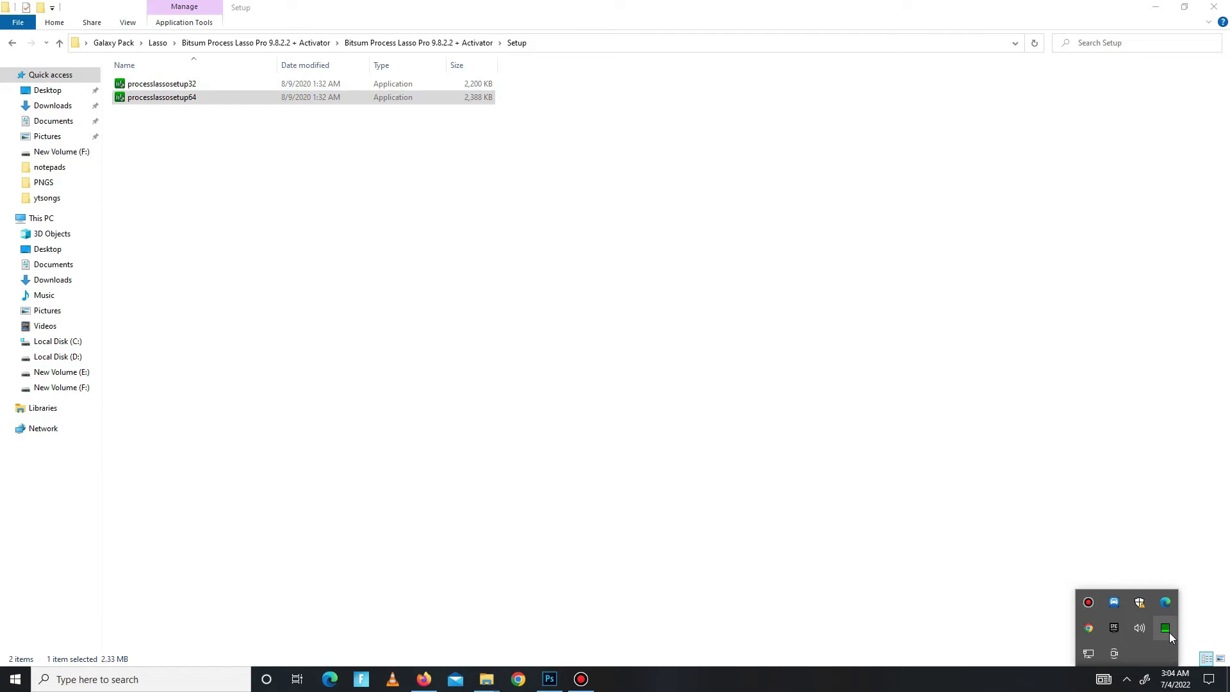
double_click(1167, 630)
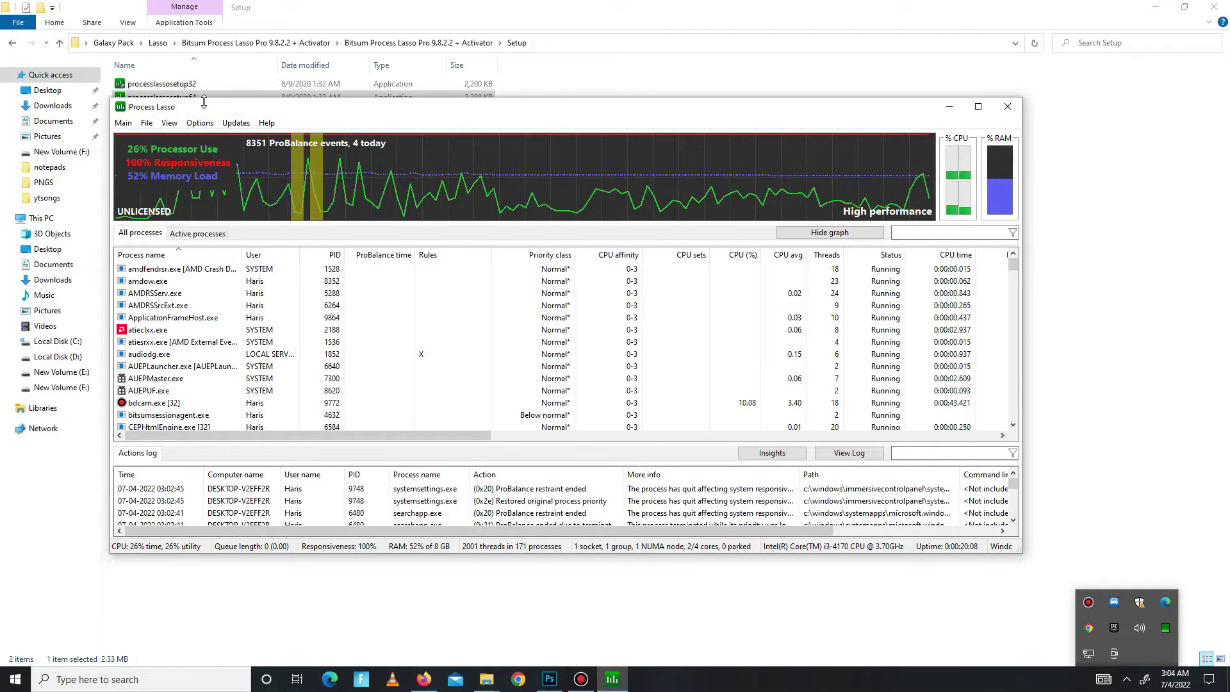
left_click_drag(203, 101, 250, 123)
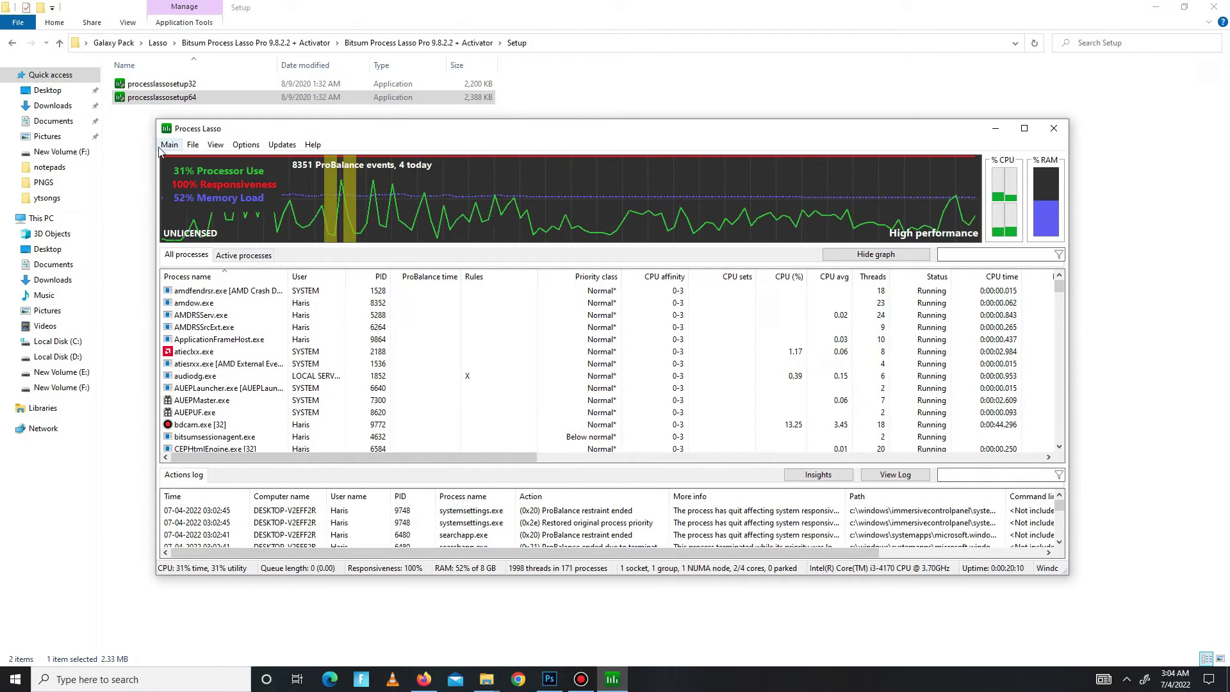
left_click(167, 146)
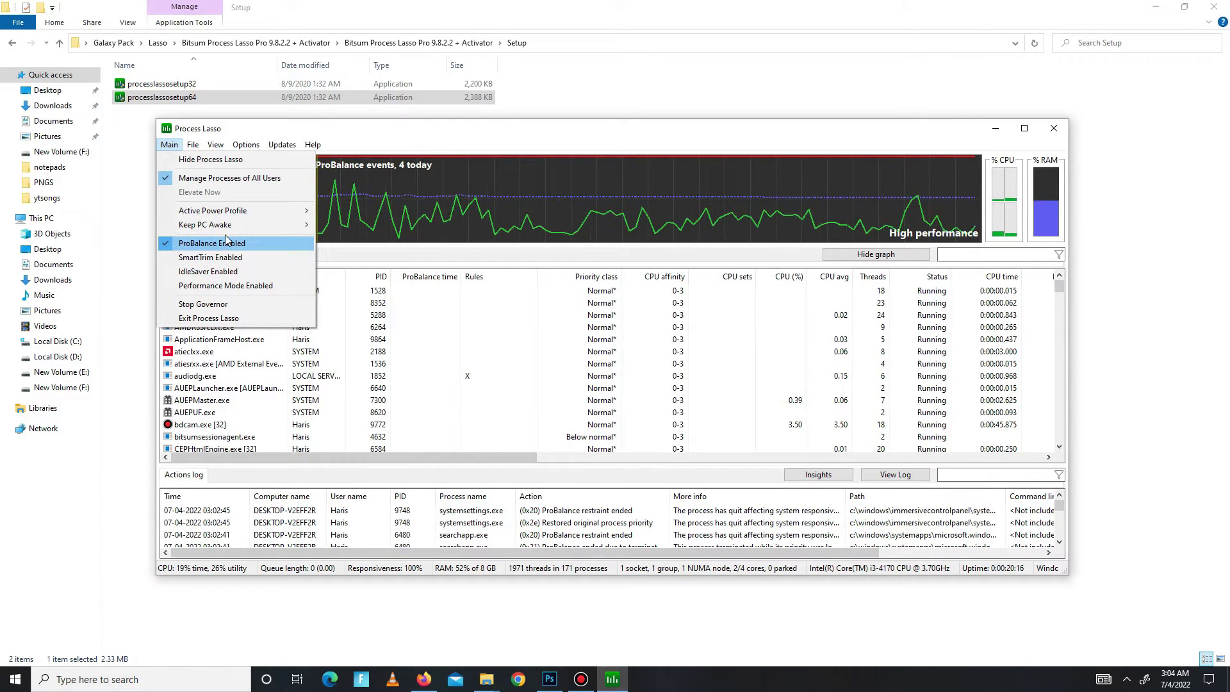
mouse_move(227, 213)
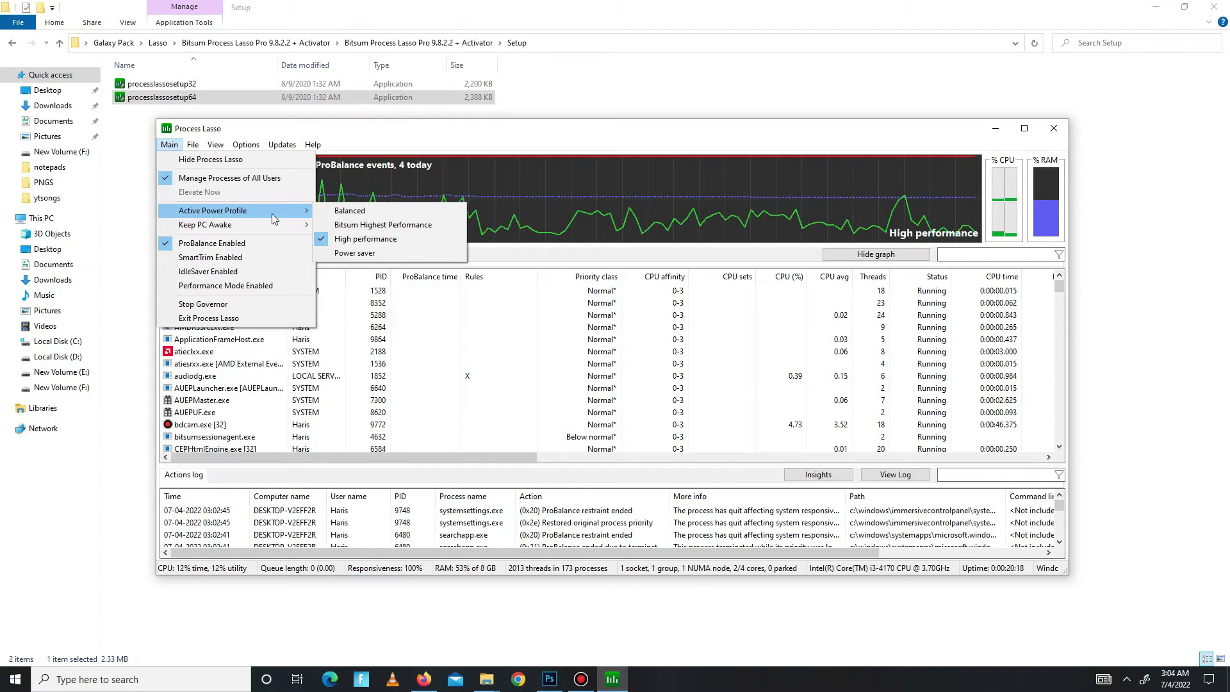
left_click(368, 242)
mouse_move(555, 128)
left_mouse_down()
mouse_move(564, 109)
mouse_move(580, 148)
left_mouse_up()
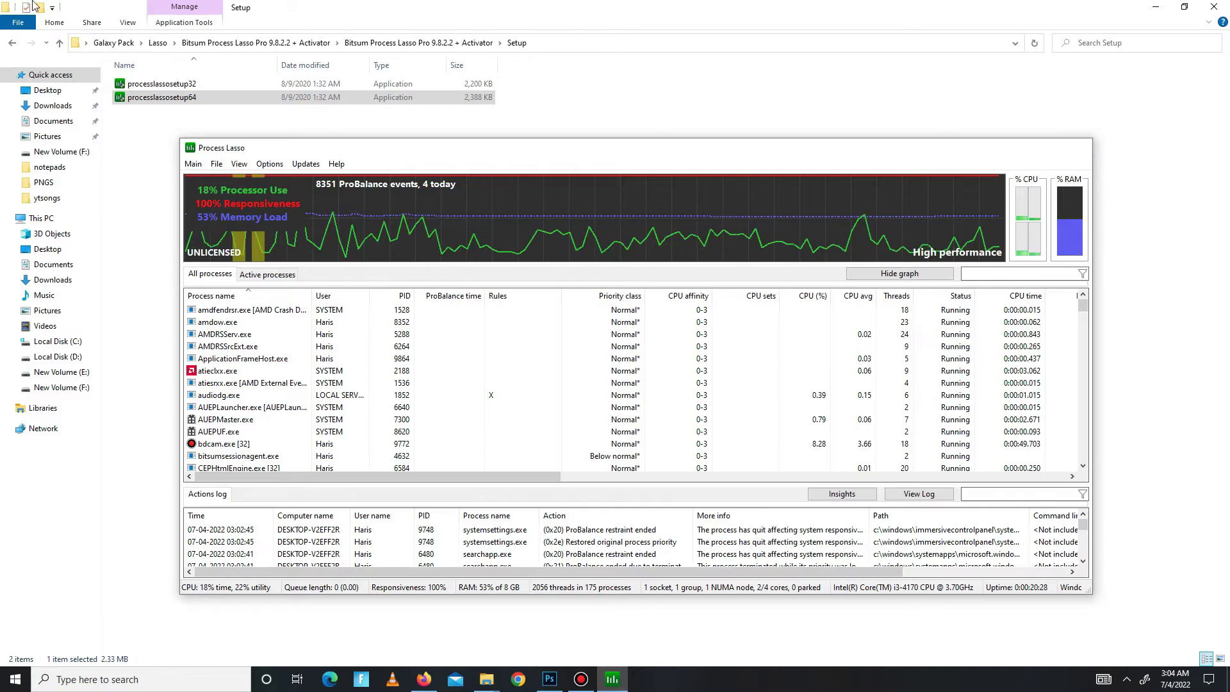
left_click(1078, 147)
left_click(12, 43)
Open Mini Softwares > ISLC > ISLC, read the Instructions note, and select the ISLC application
left_click(12, 44)
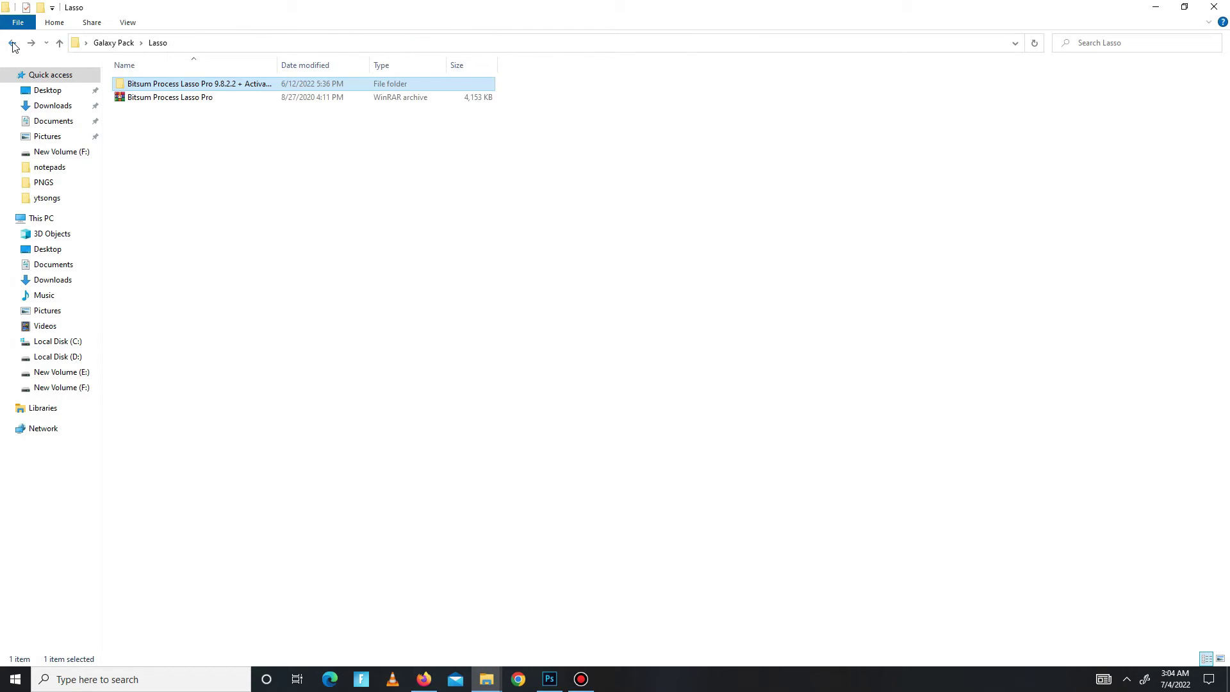
left_click(12, 43)
double_click(750, 132)
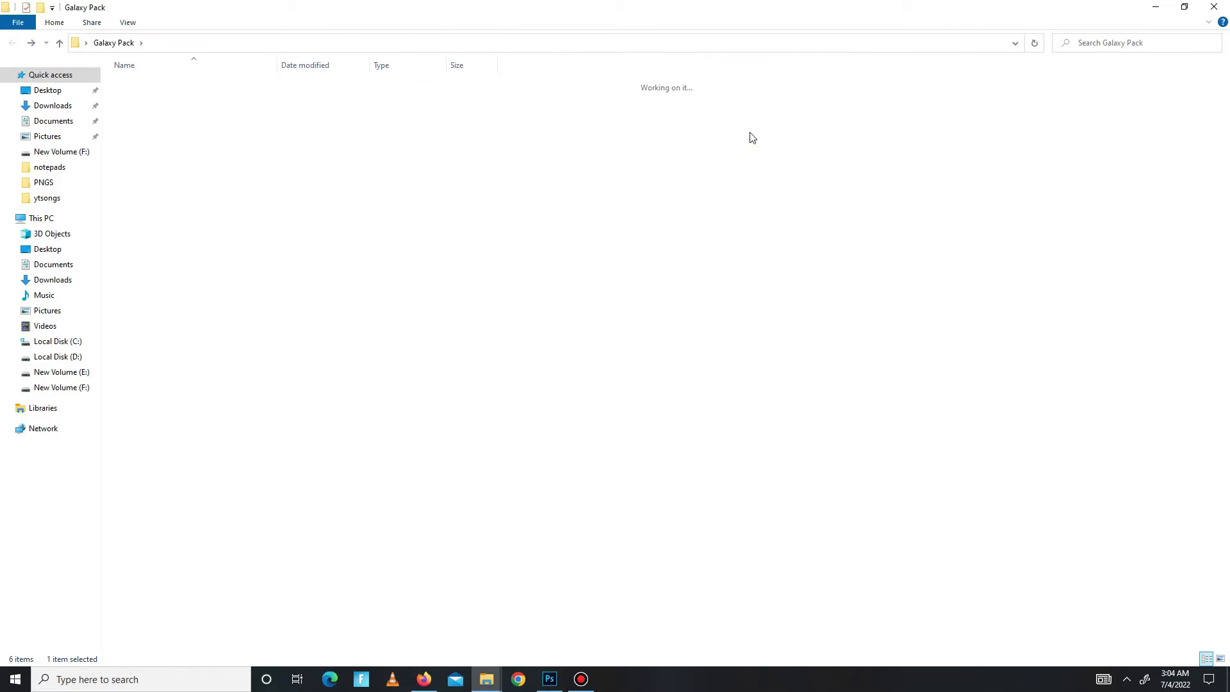
left_click_drag(211, 175, 162, 86)
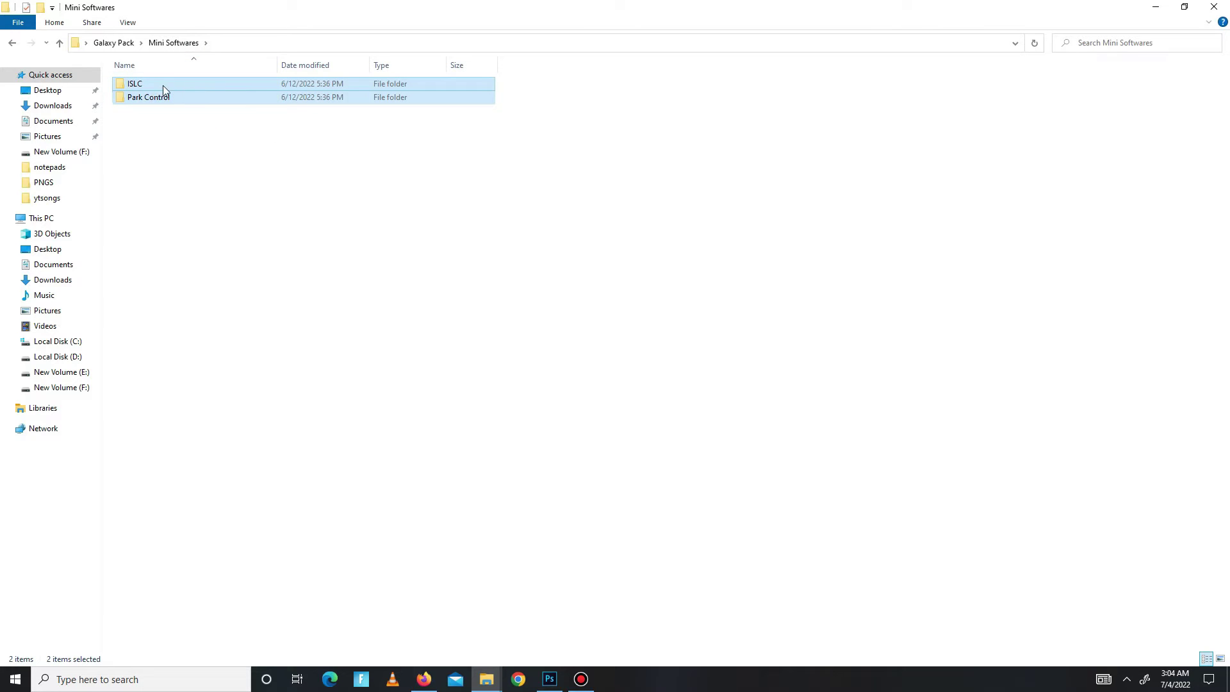
double_click(145, 88)
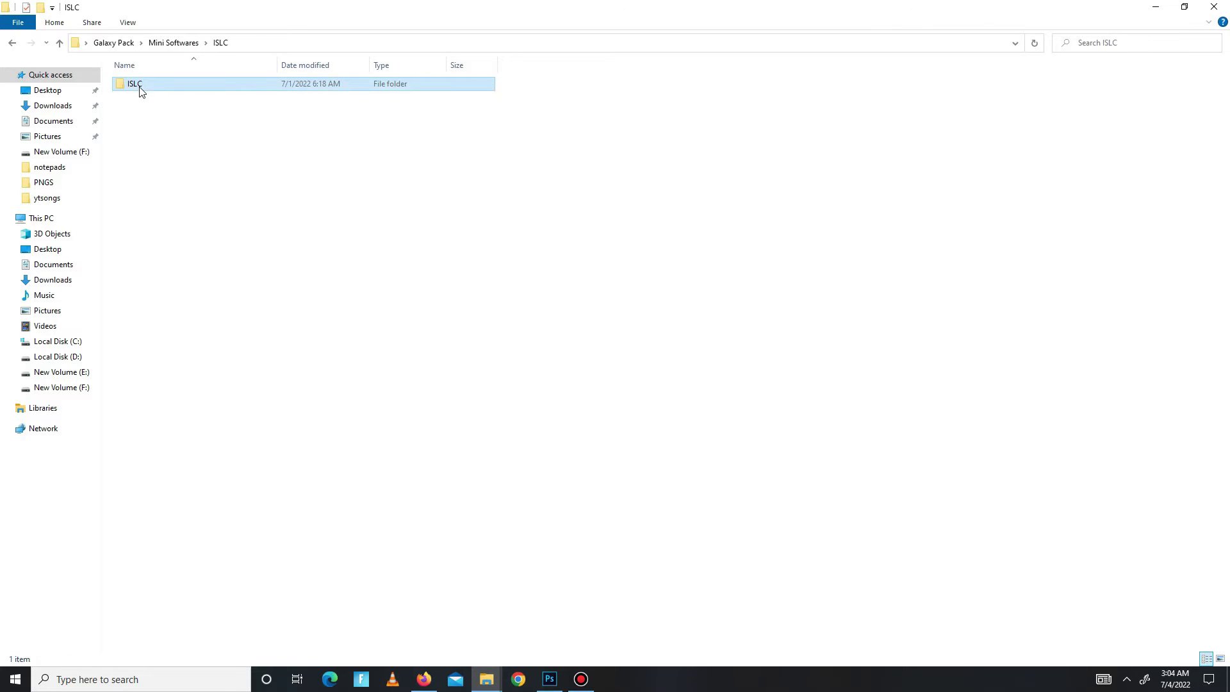
double_click(140, 88)
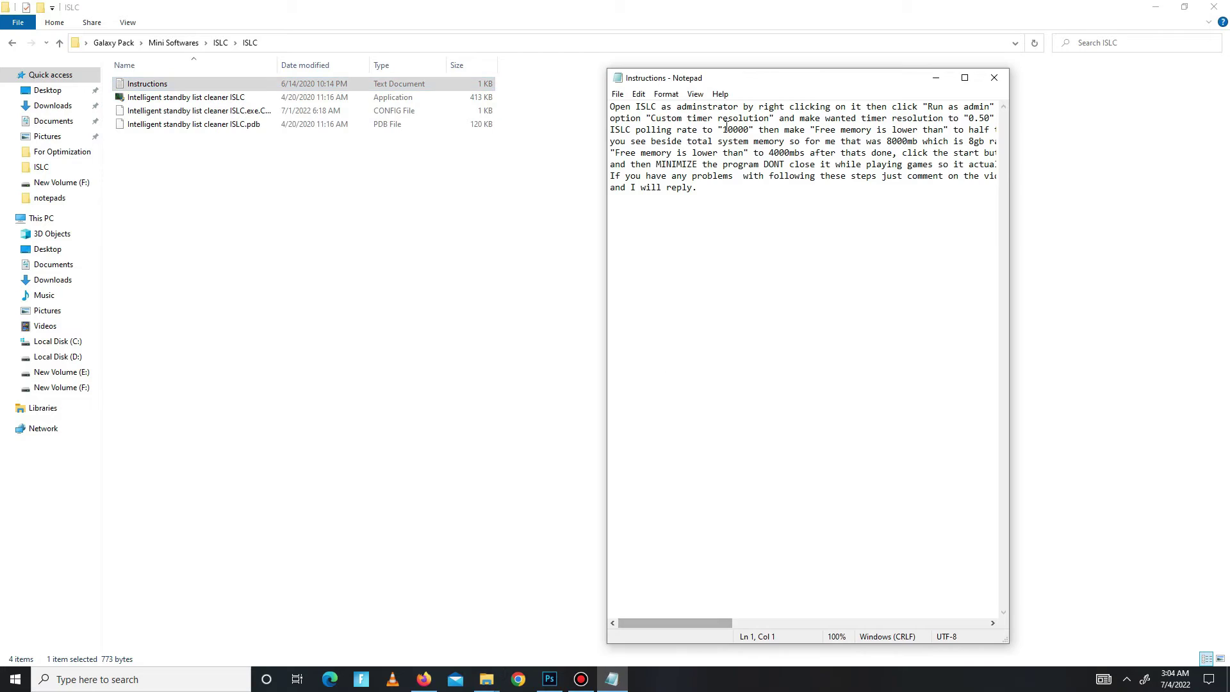
key("ctrl+a")
left_click(993, 78)
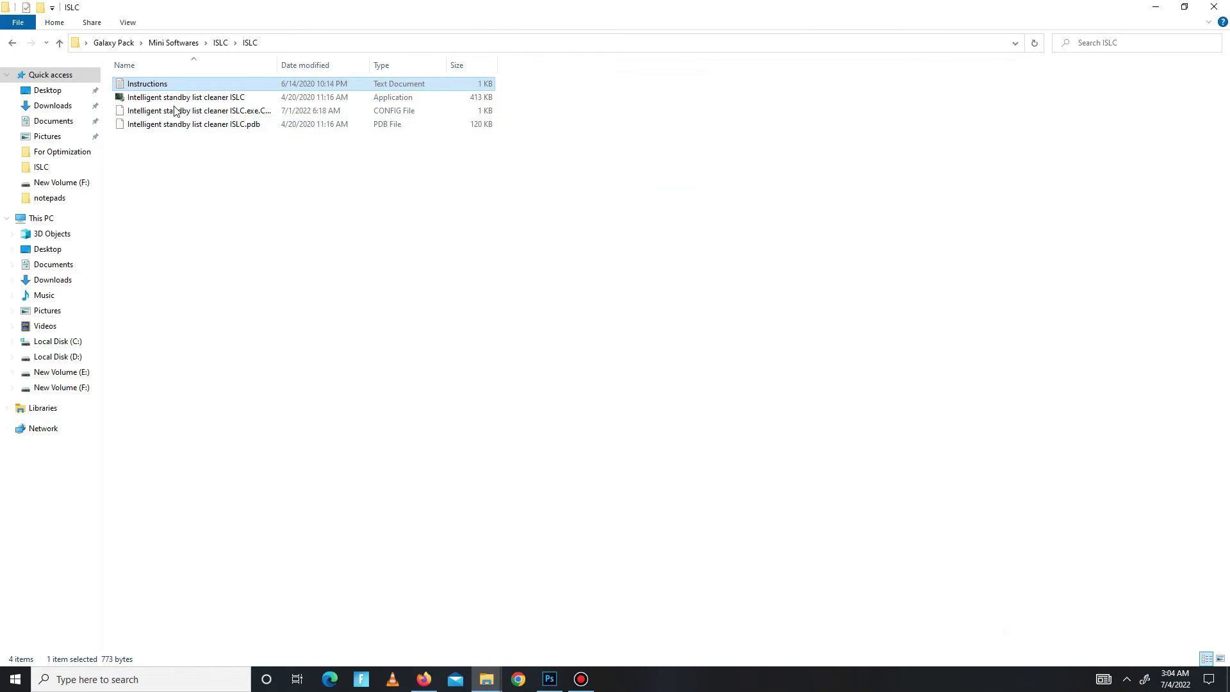
left_click(238, 99)
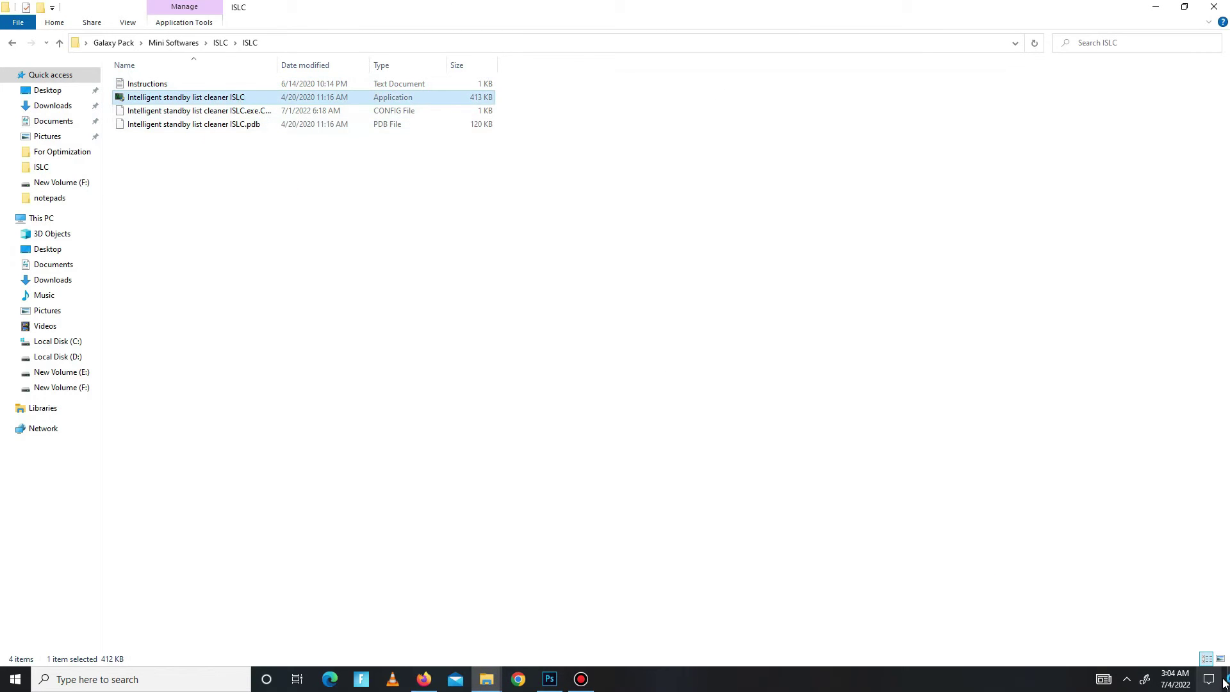
Pin a tray icon as always visible and bring up the ISLC window
left_click(1127, 679)
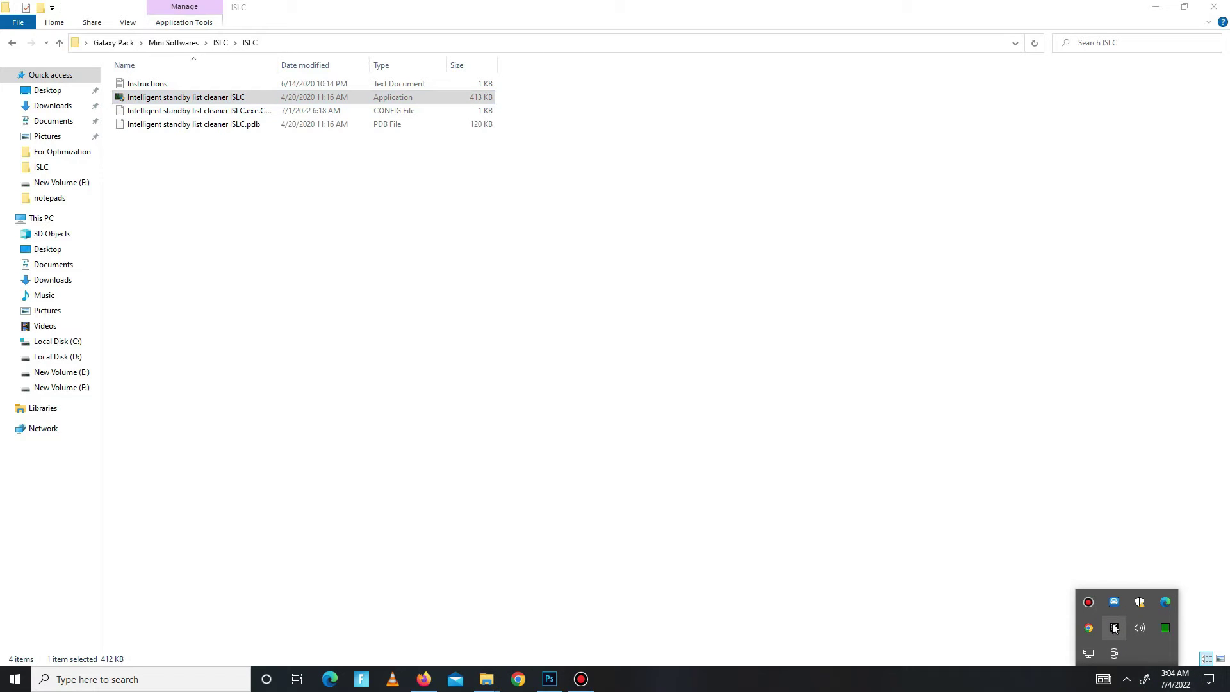
left_click_drag(1113, 620, 1128, 682)
left_click(1128, 681)
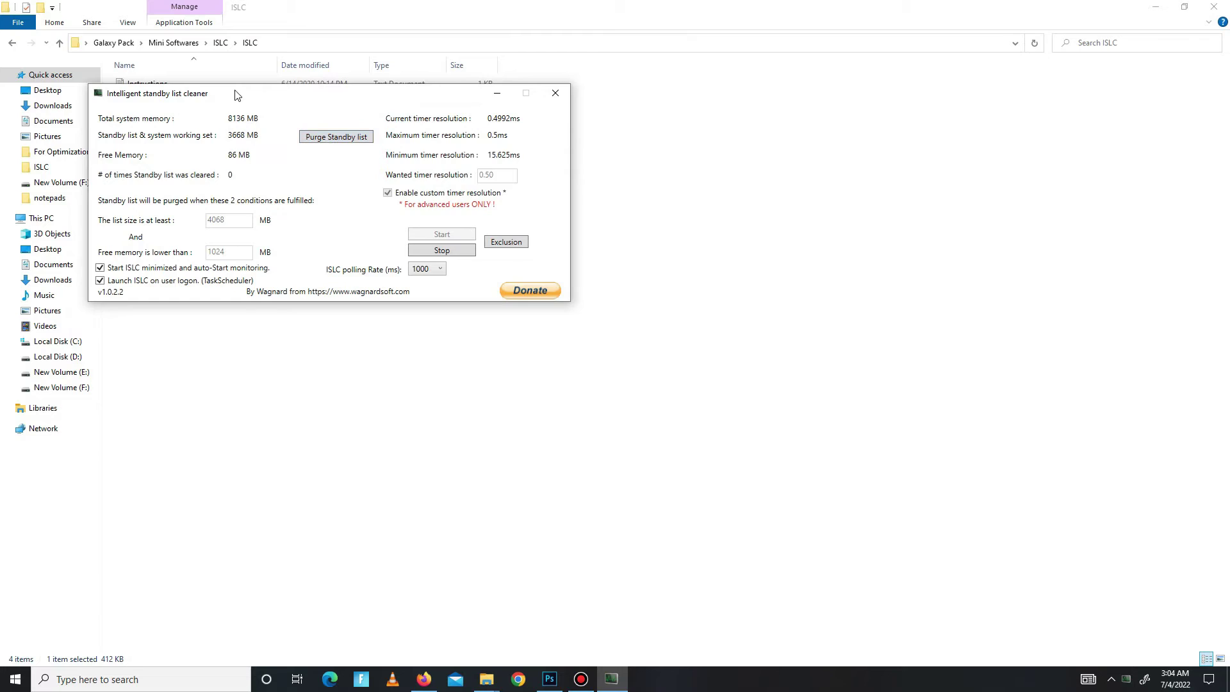
left_click_drag(235, 94, 474, 201)
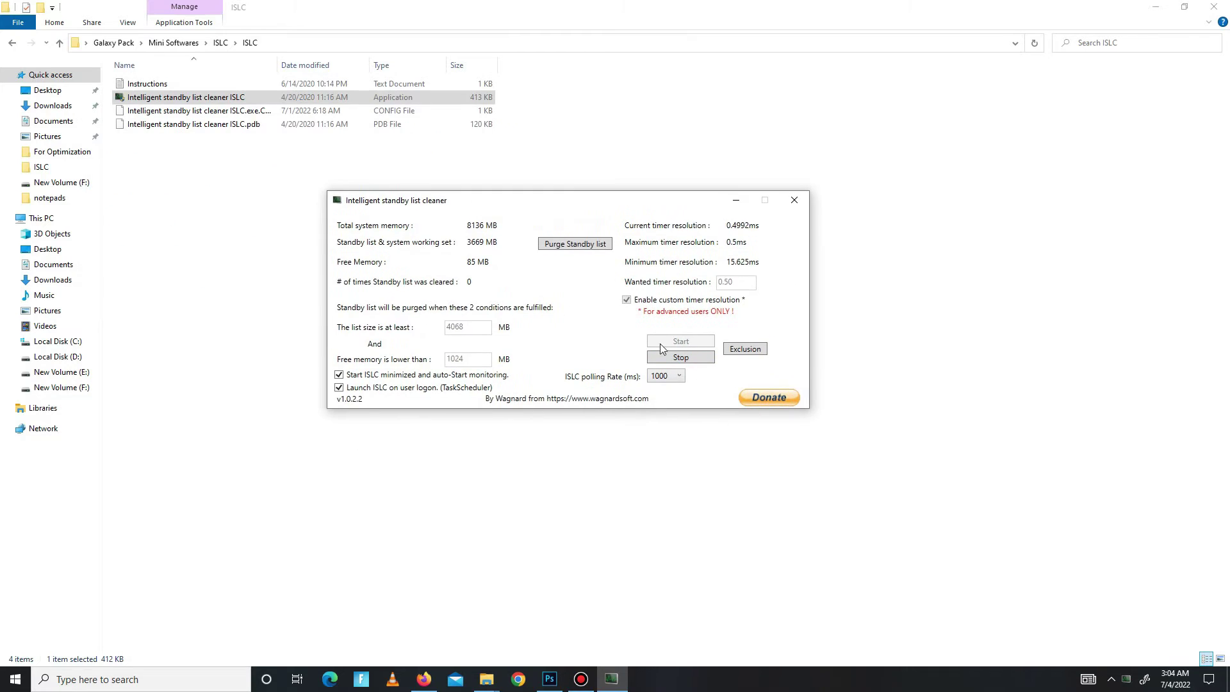
Stop ISLC, keep list size 4068, timer resolution 0.50 and polling 1000, then restart monitoring
left_click(688, 361)
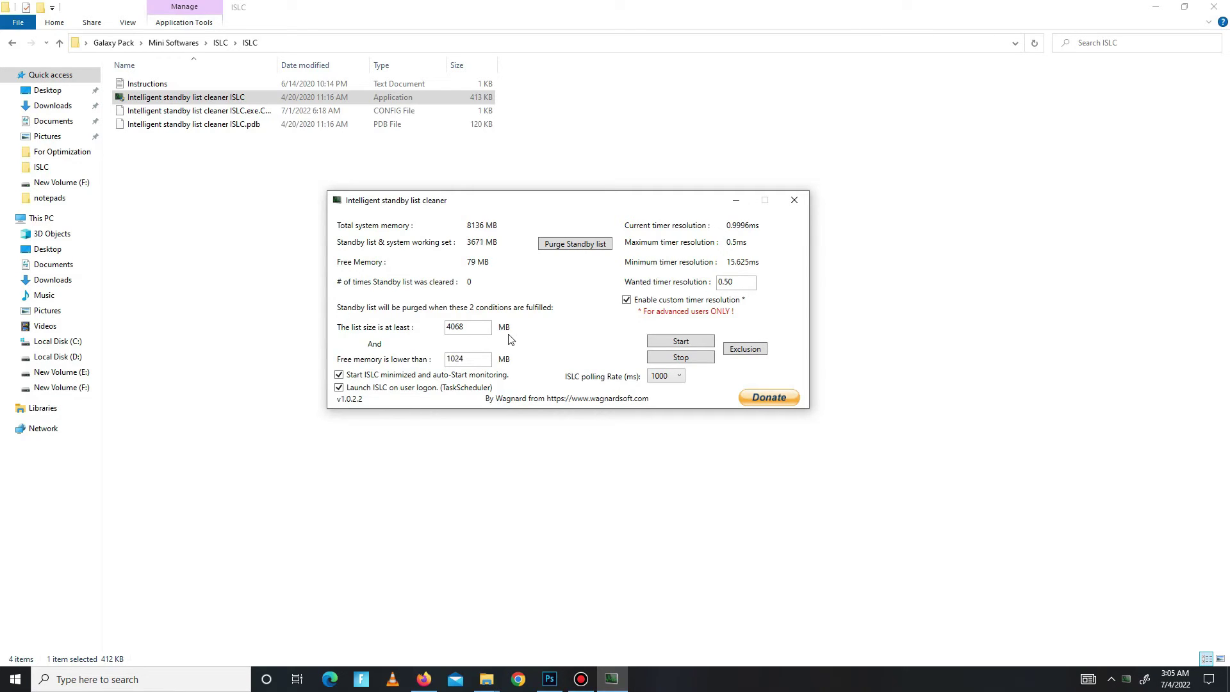
double_click(478, 330)
left_click(752, 280)
left_click(674, 382)
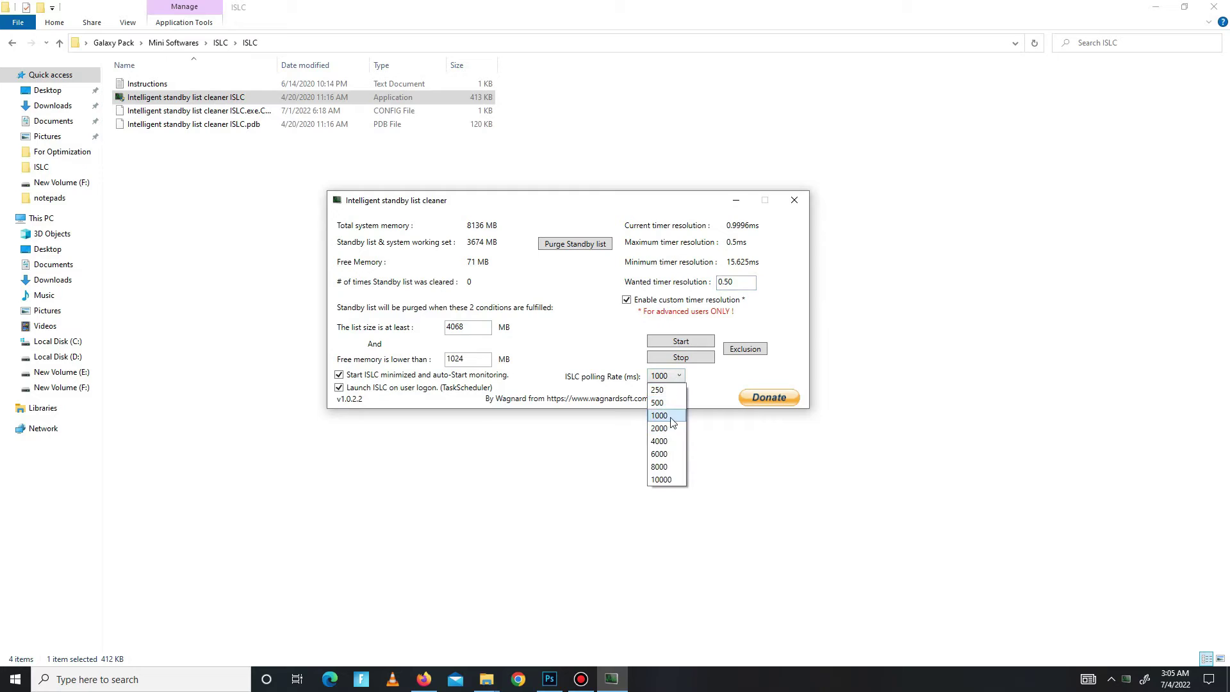
left_click(704, 407)
left_click(674, 346)
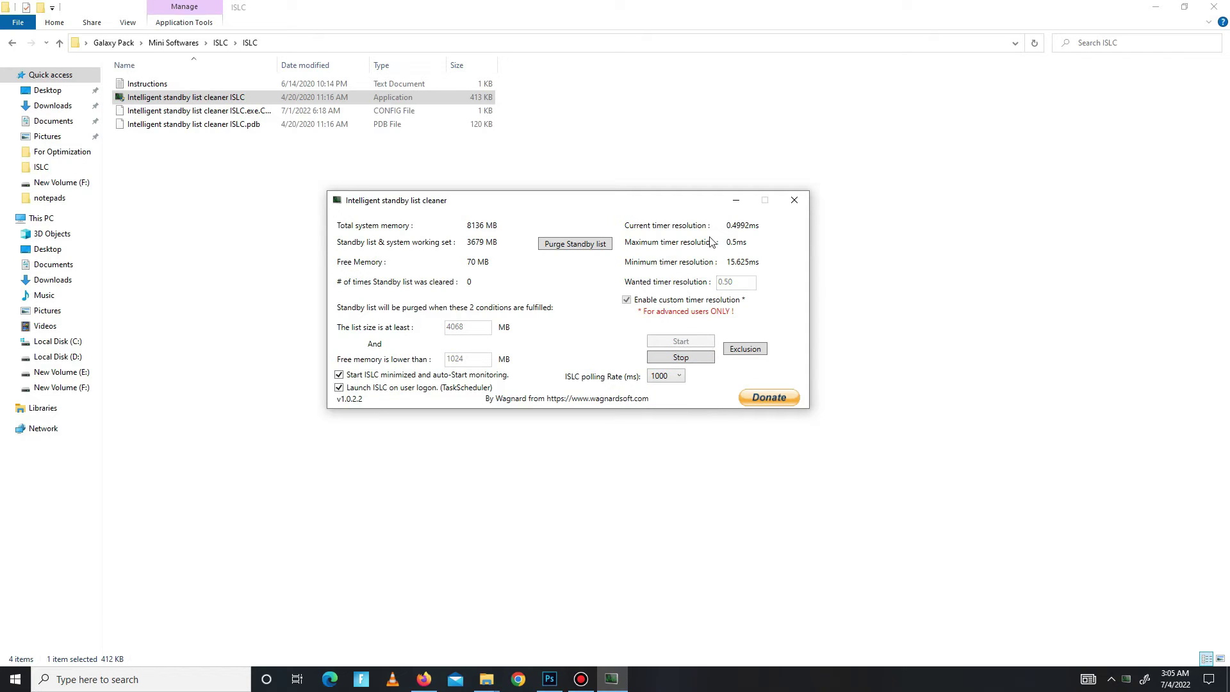
Close ISLC, open Mini Softwares > Park Control, and cancel the ParkControl installer's language prompt
left_click(794, 200)
left_click(12, 42)
left_click(13, 43)
left_click(12, 42)
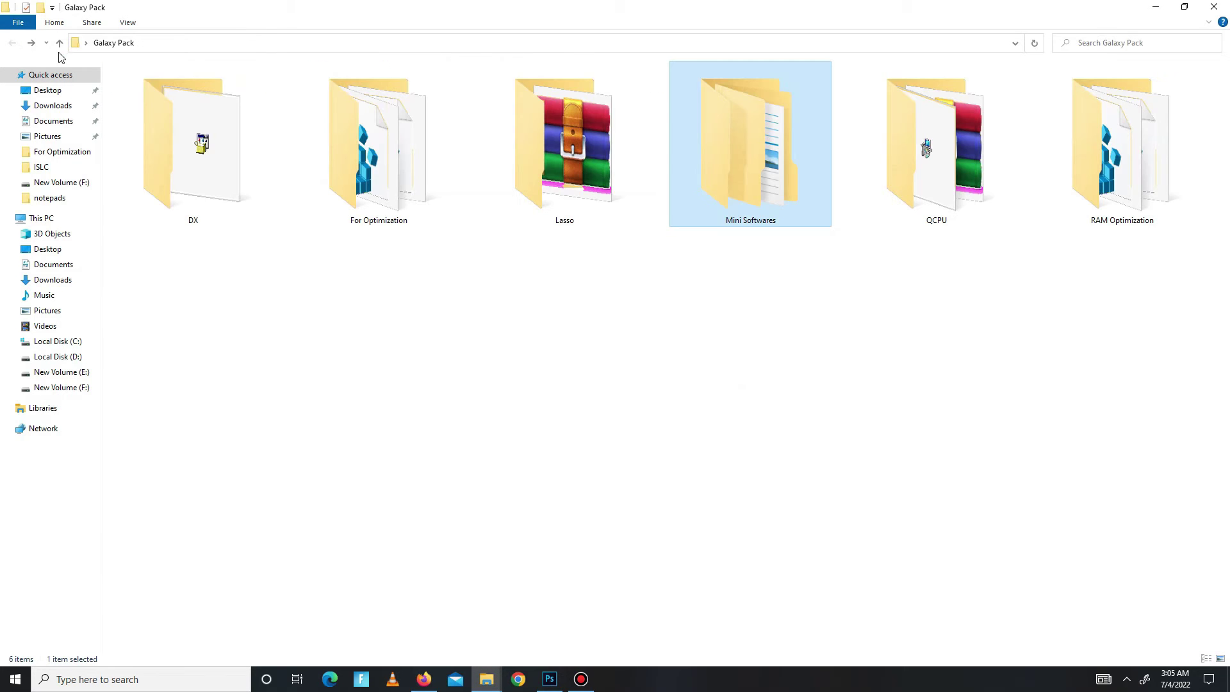
double_click(776, 183)
double_click(160, 99)
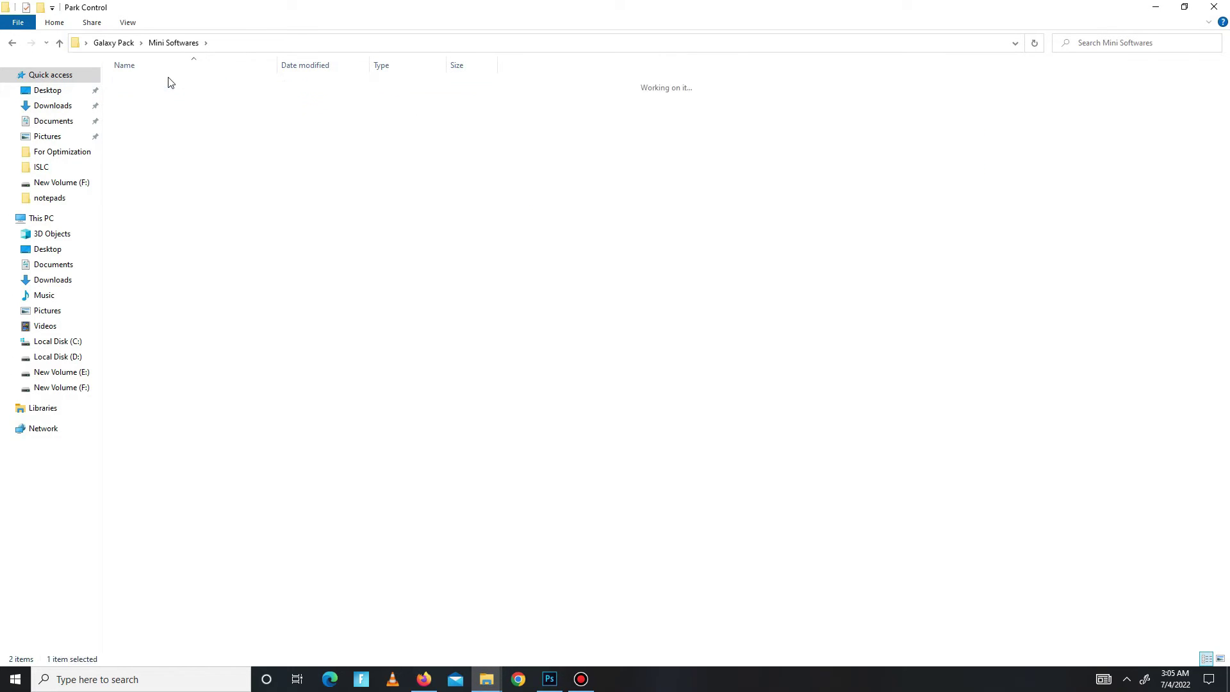
double_click(170, 83)
left_click(676, 368)
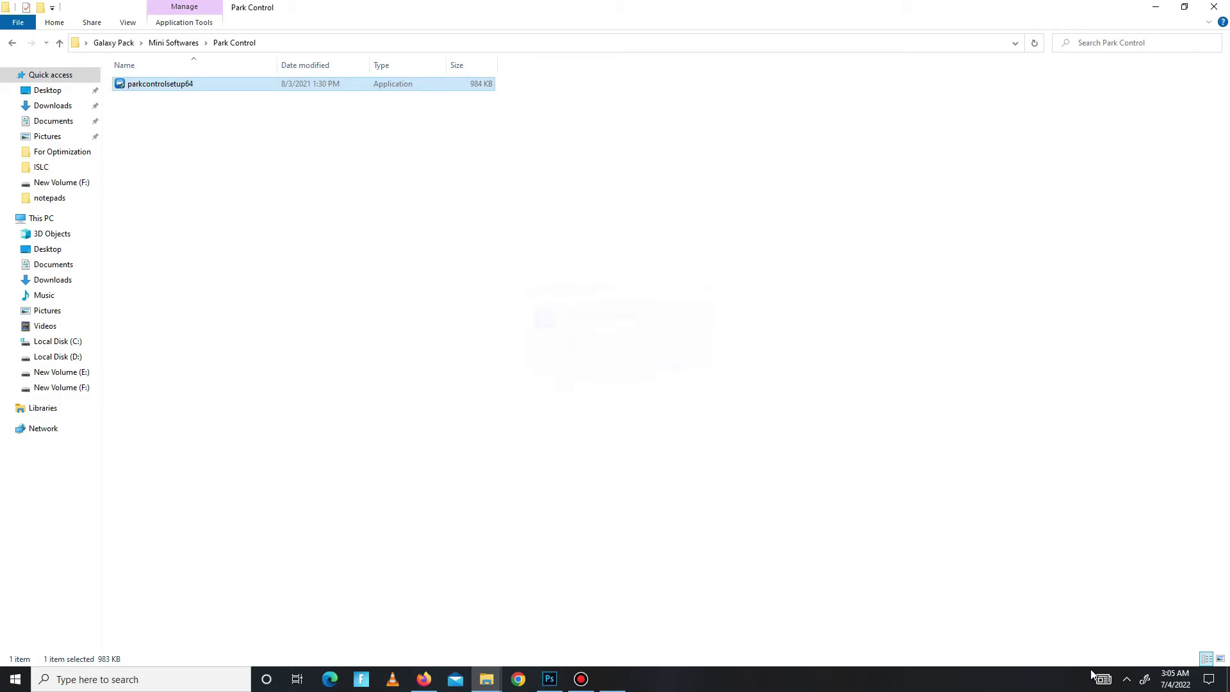
Apply ParkControl's High performance profile with parking disabled and close it
left_click(1127, 679)
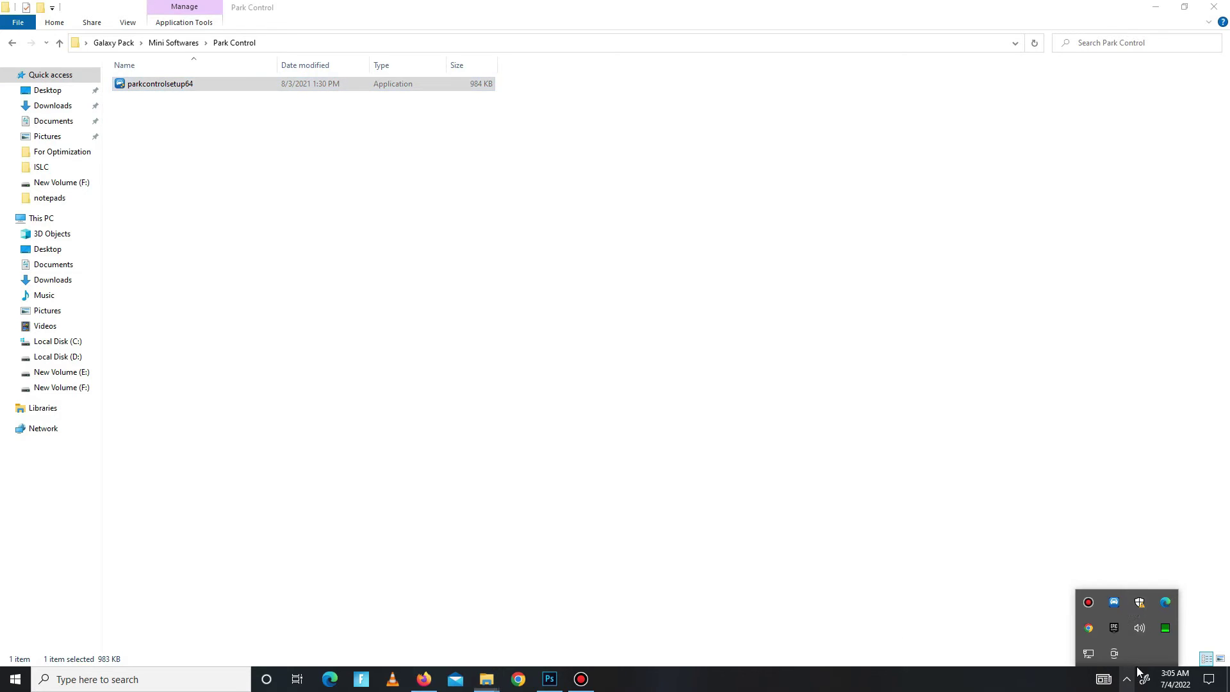
left_click(1112, 607)
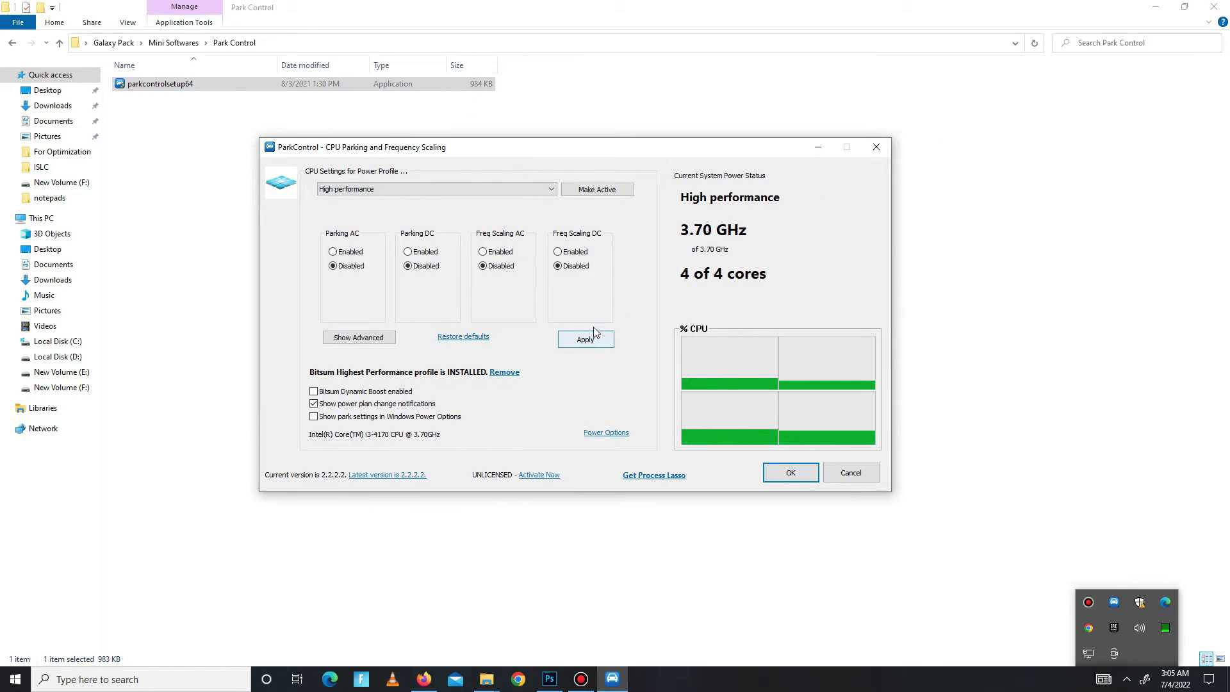
left_click(481, 168)
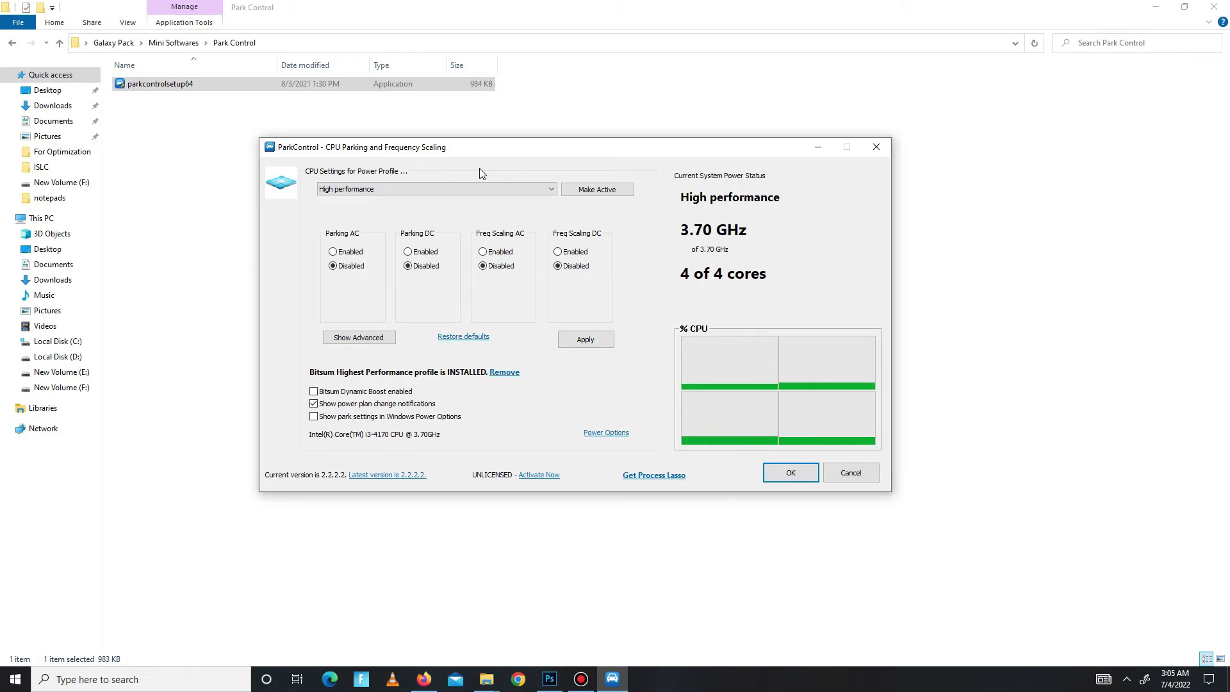
left_click(528, 192)
left_click(609, 190)
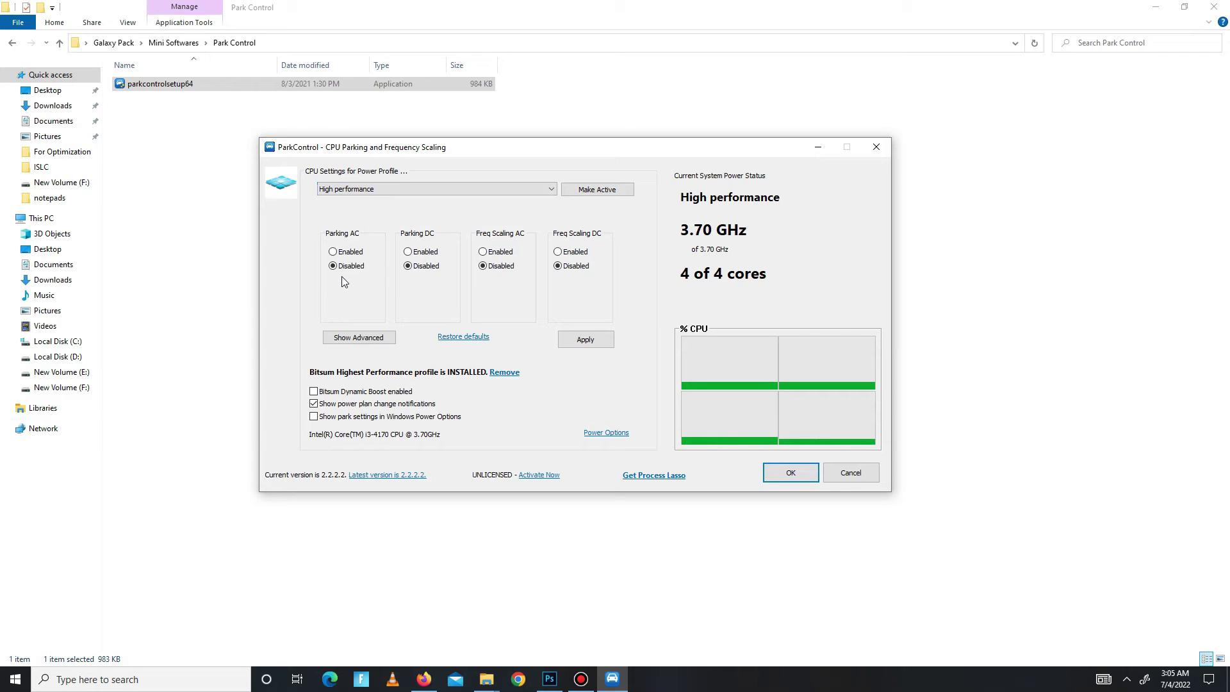
left_click(585, 341)
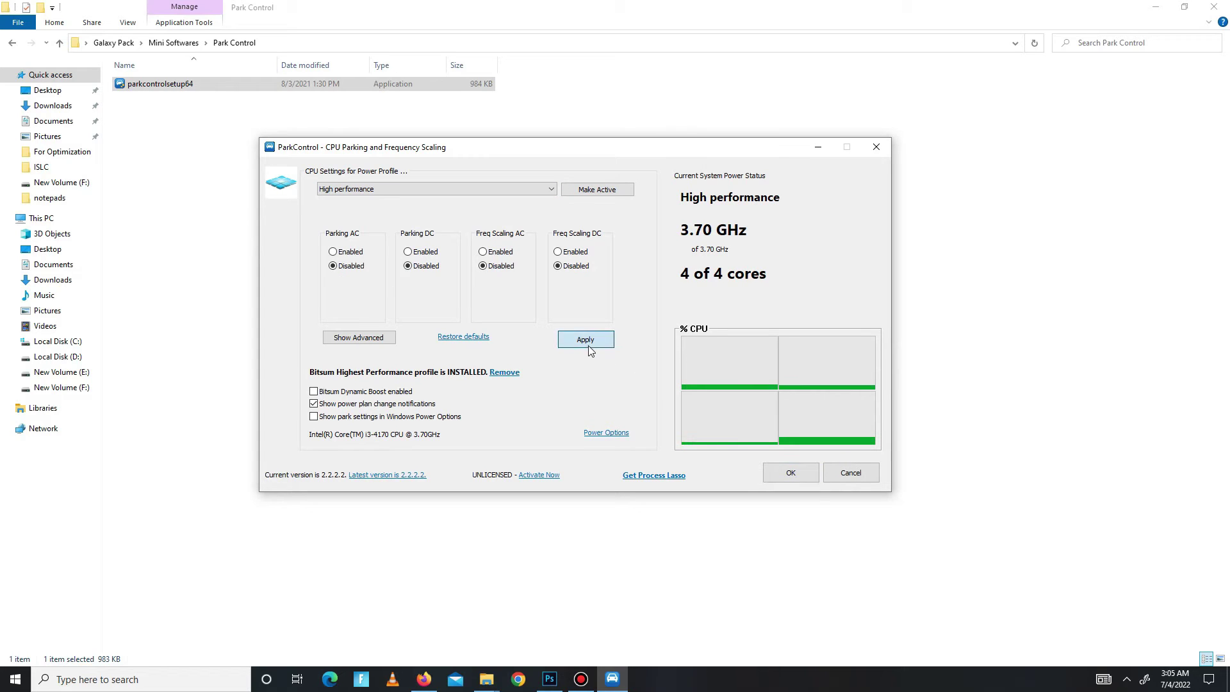
left_click(790, 472)
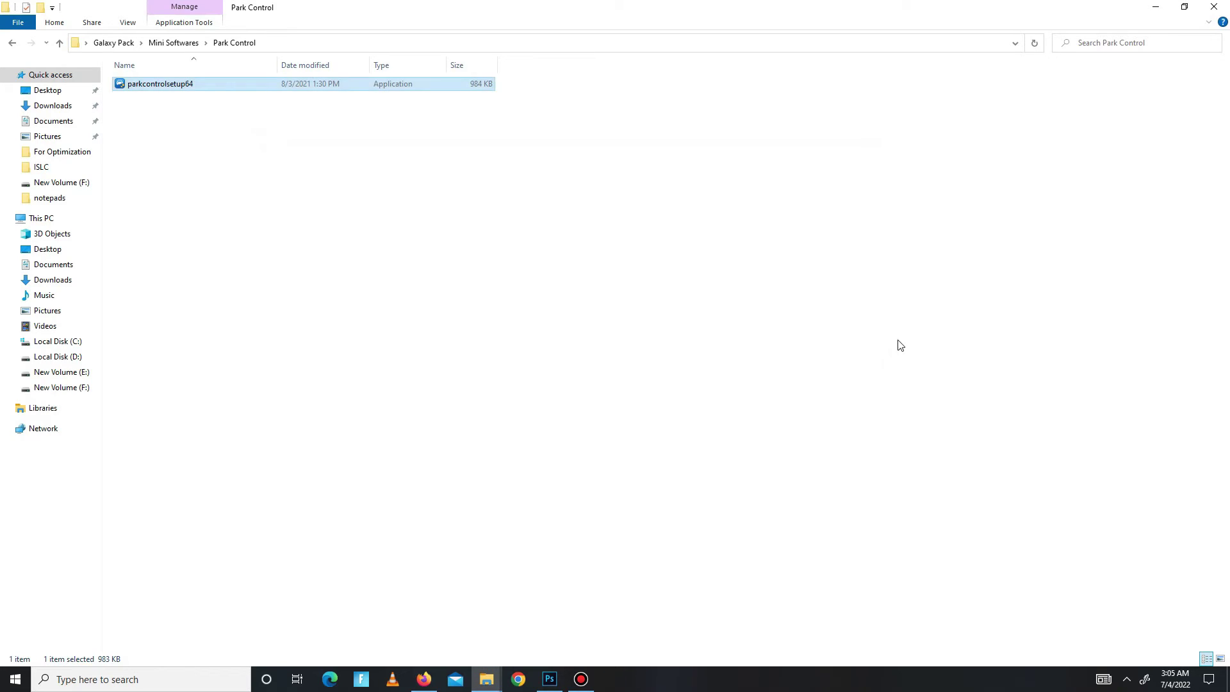
Open Galaxy Pack's QCPU folder, minimize Explorer, and launch QuickCPU from the desktop
left_click(9, 43)
left_click(9, 46)
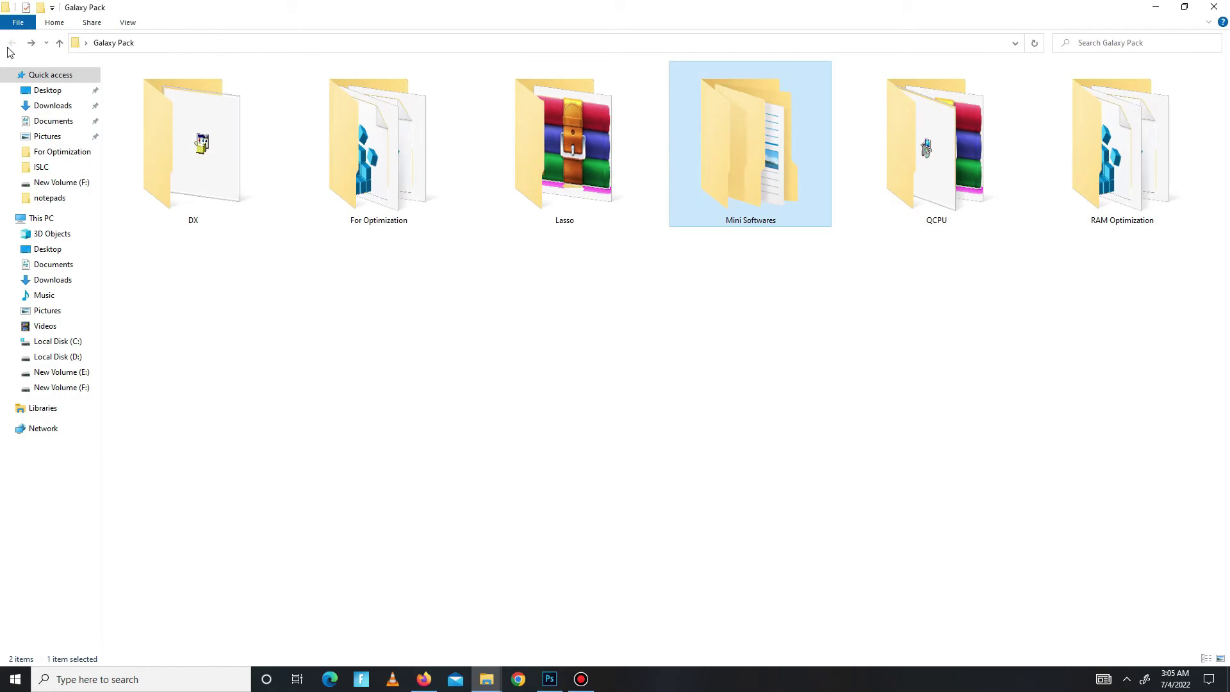
double_click(950, 205)
key("ctrl+a")
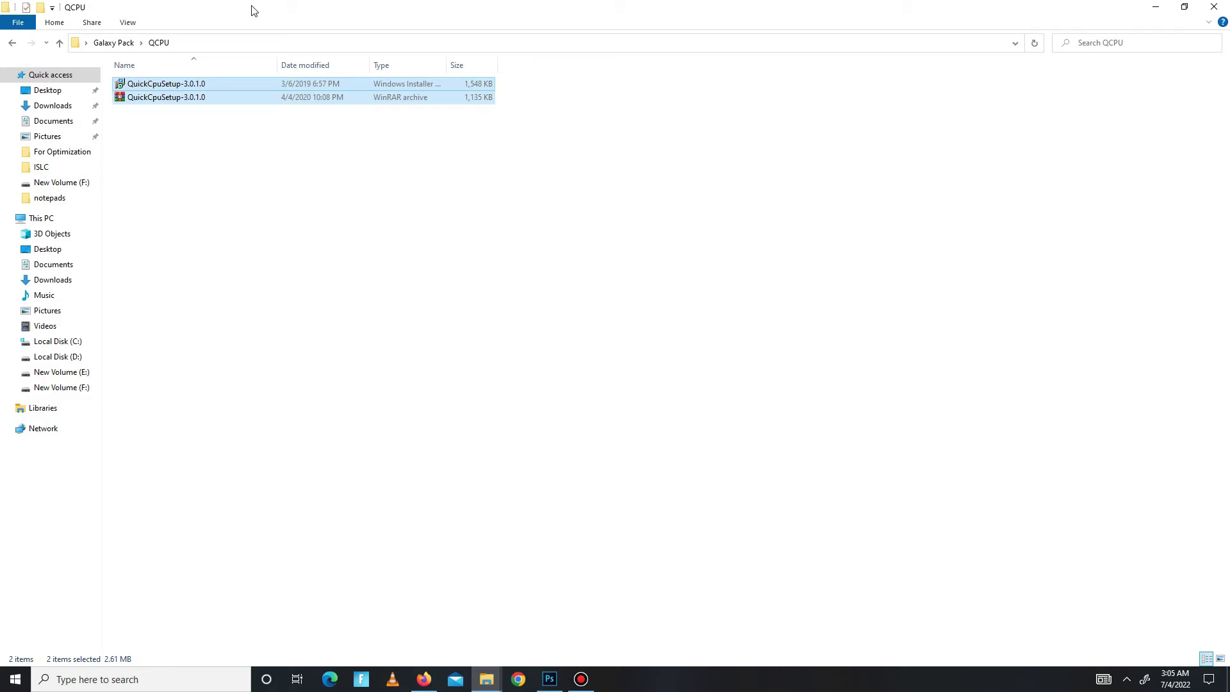
left_click(271, 106)
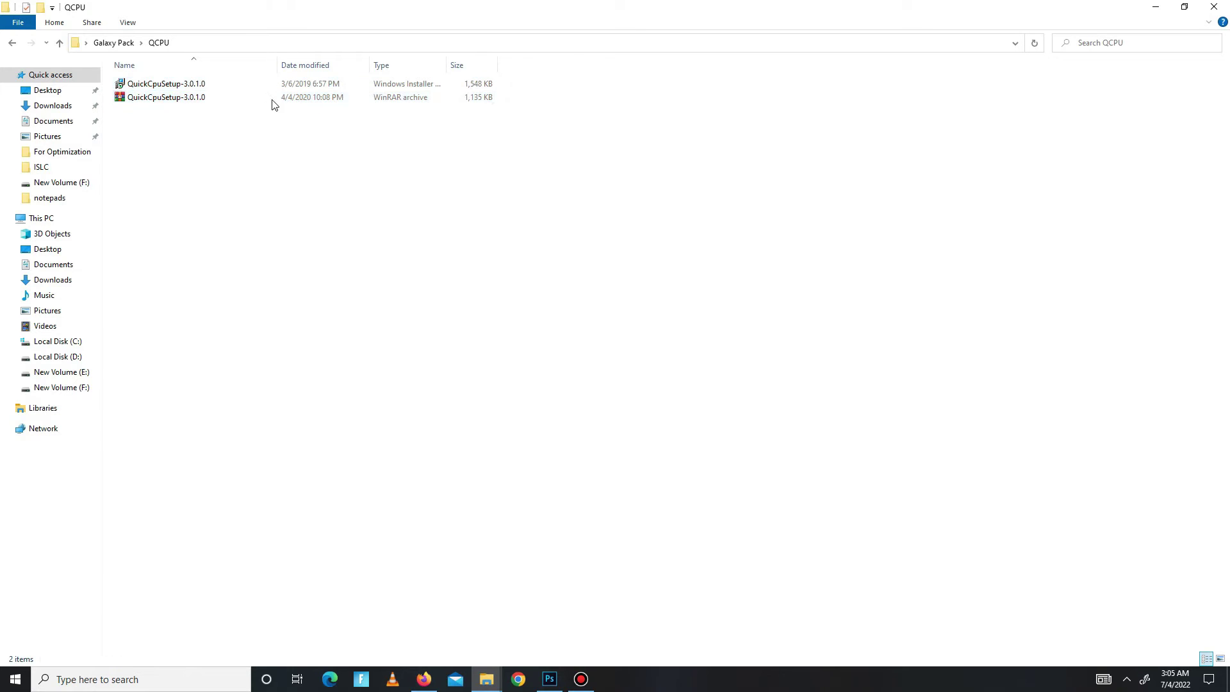
left_click(1155, 6)
double_click(73, 86)
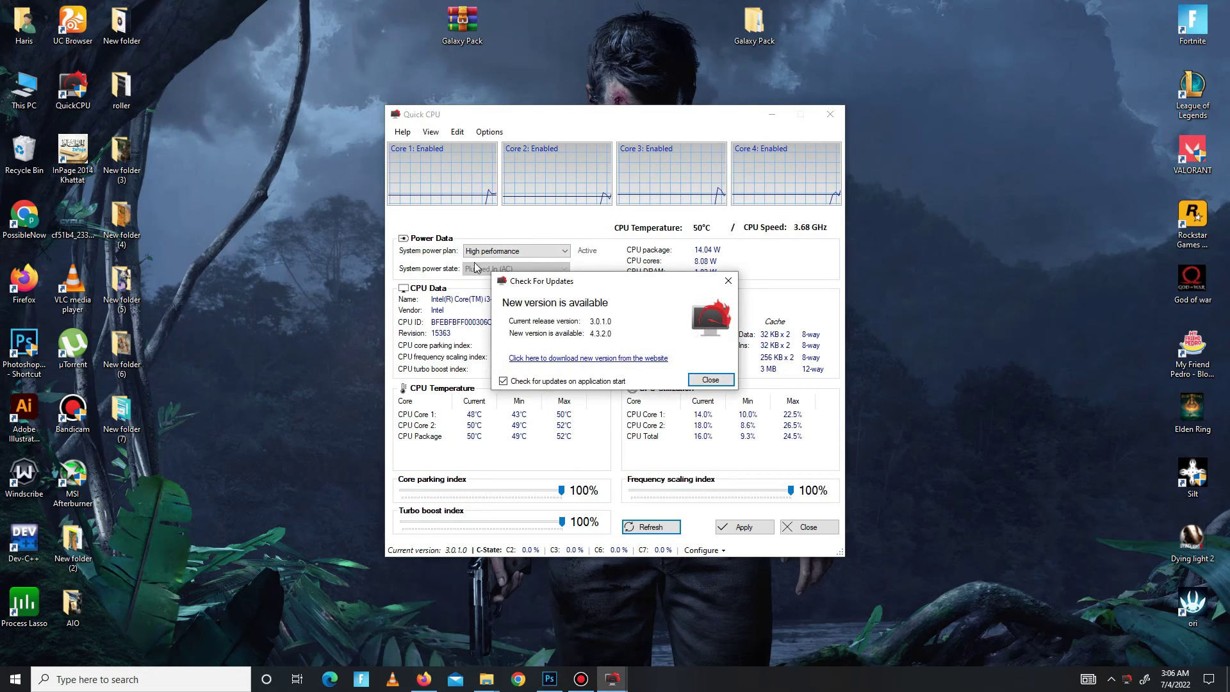
Dismiss the update notice, keep High performance, and apply the Quick CPU settings
left_click(728, 280)
left_click(491, 251)
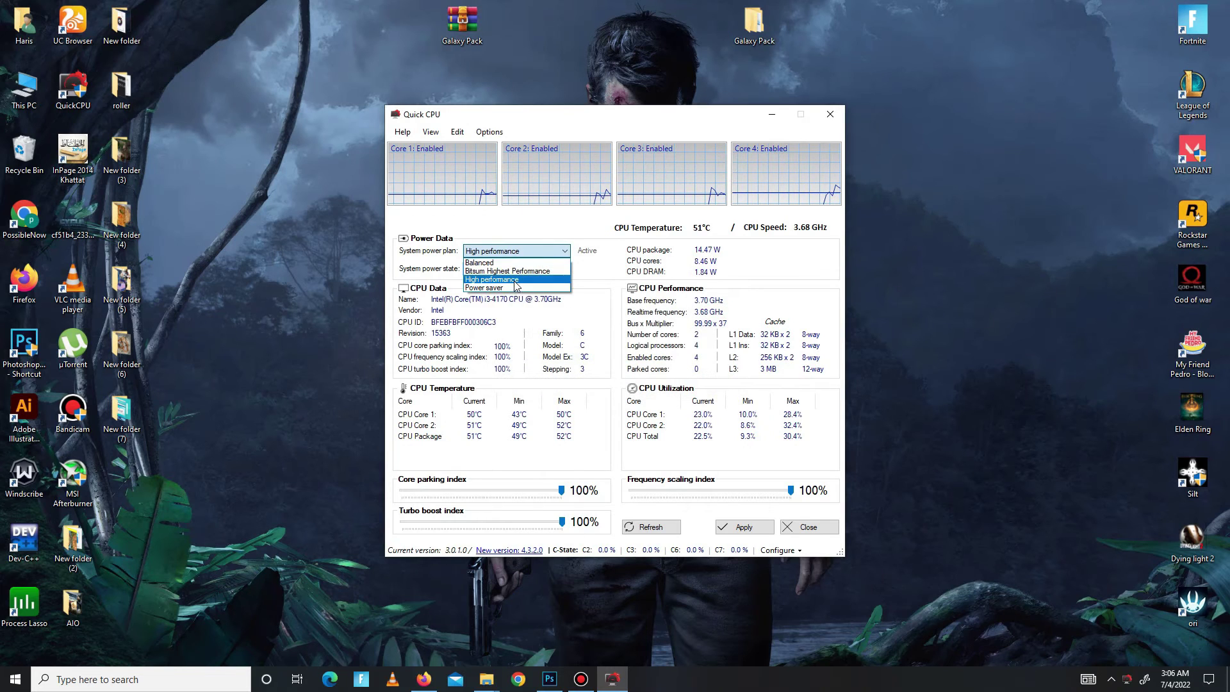
left_click(515, 281)
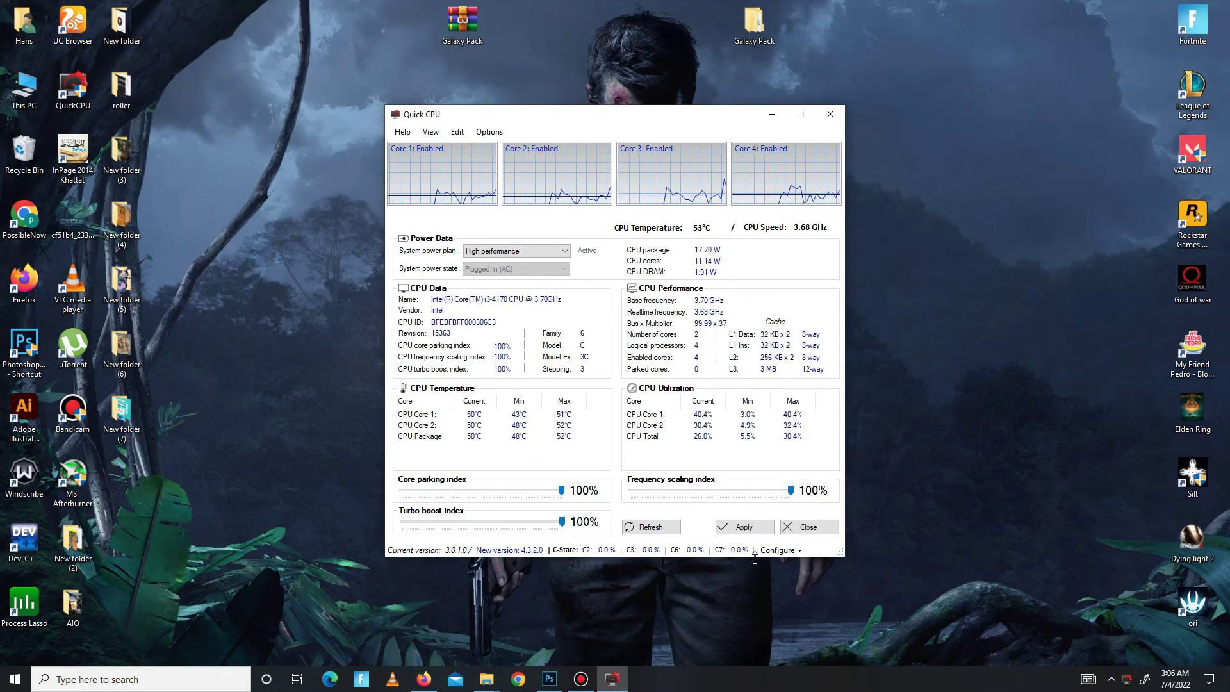
left_click(745, 528)
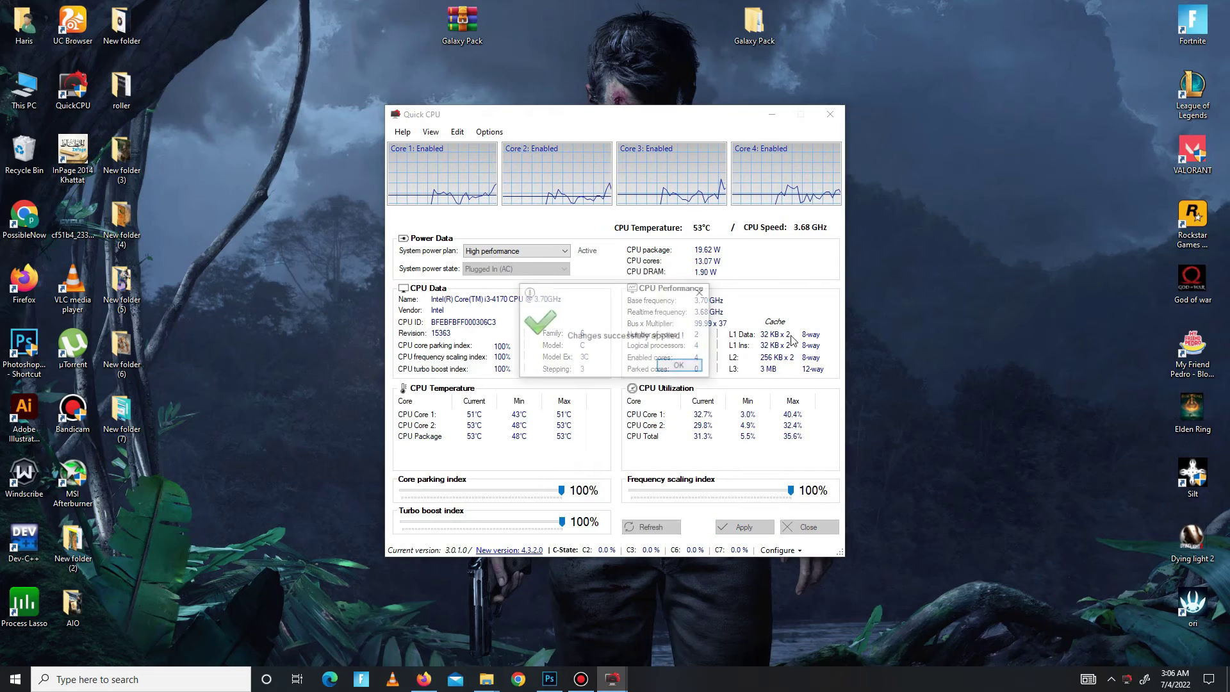
left_click(687, 369)
Return to the Galaxy Pack folder and open its RAM Optimization subfolder
mouse_move(486, 679)
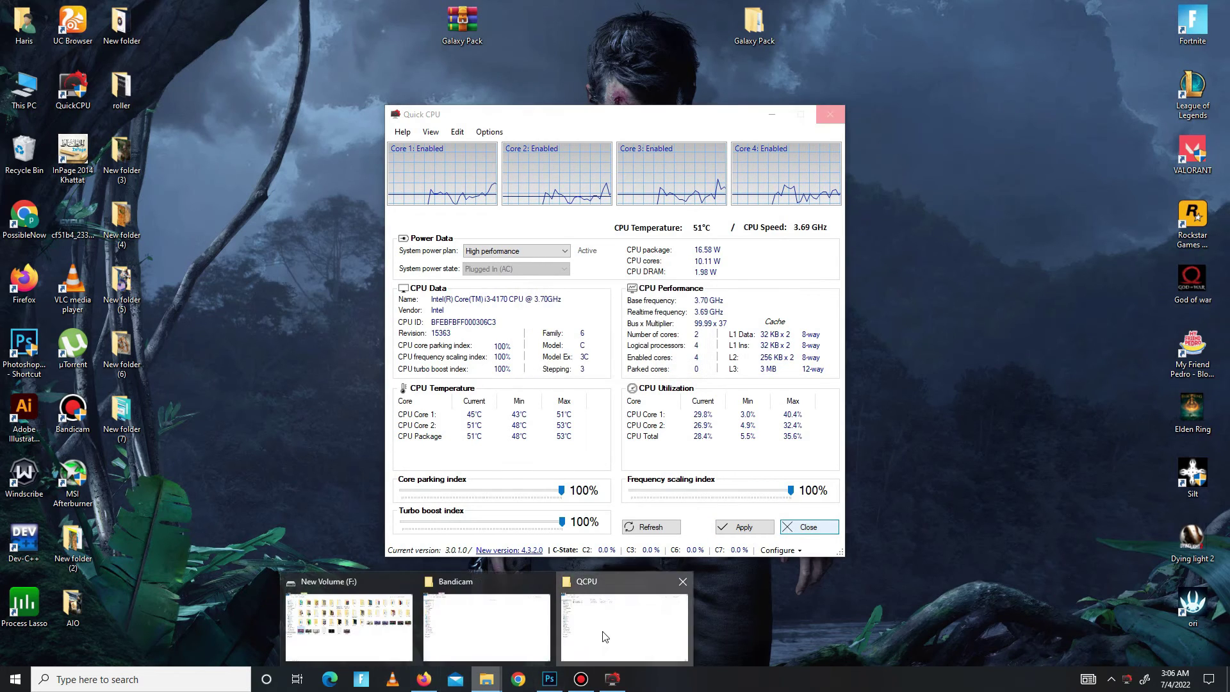
left_click(604, 636)
left_click(13, 42)
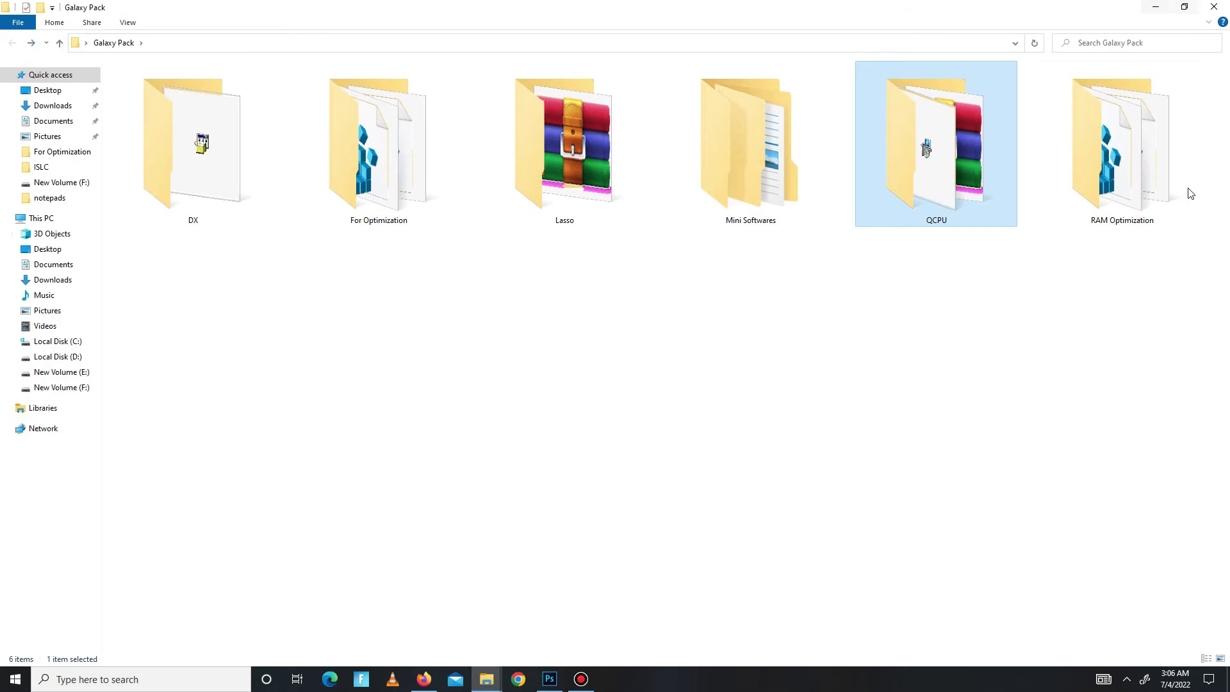
double_click(1151, 154)
Merge the RAM Management and LargePage_util.exe .reg files into the registry, confirming each
double_click(219, 99)
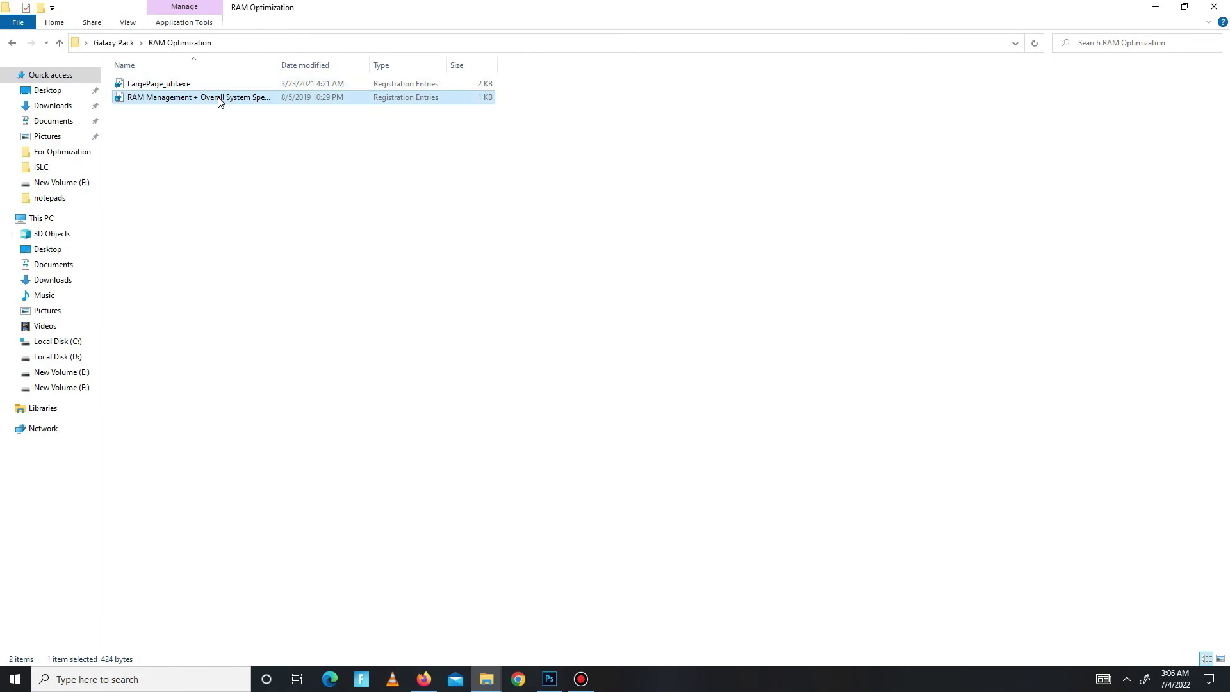
left_click(730, 363)
key("Return")
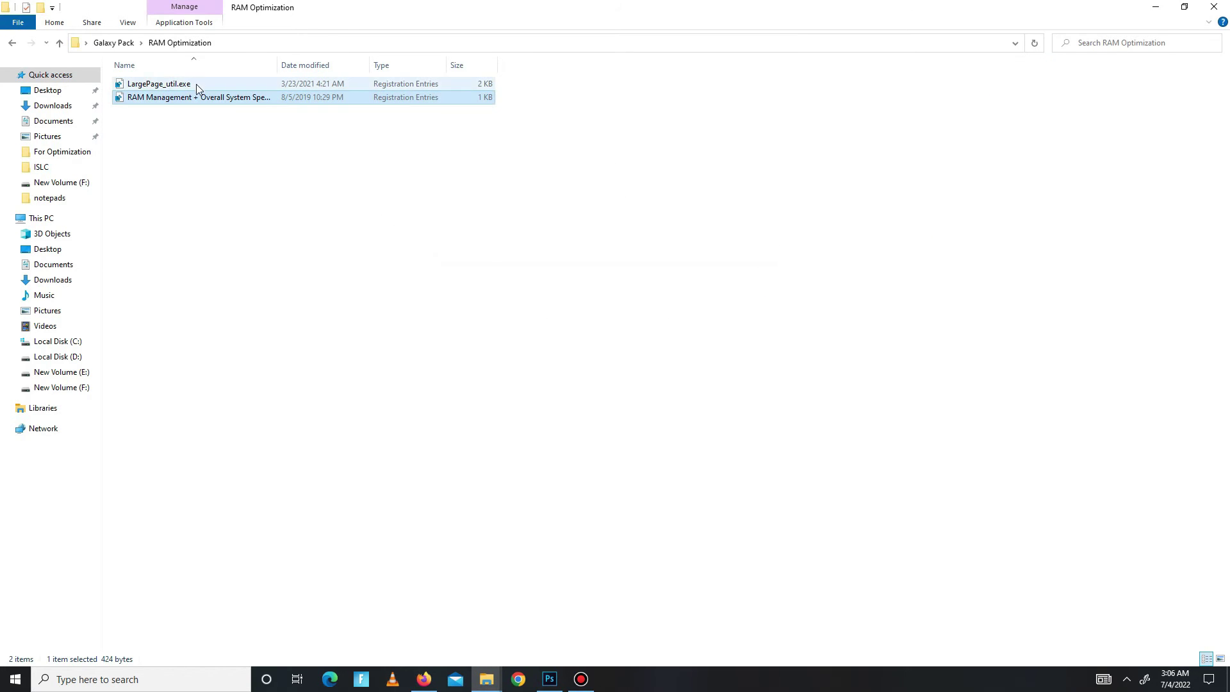
double_click(197, 86)
left_click(709, 360)
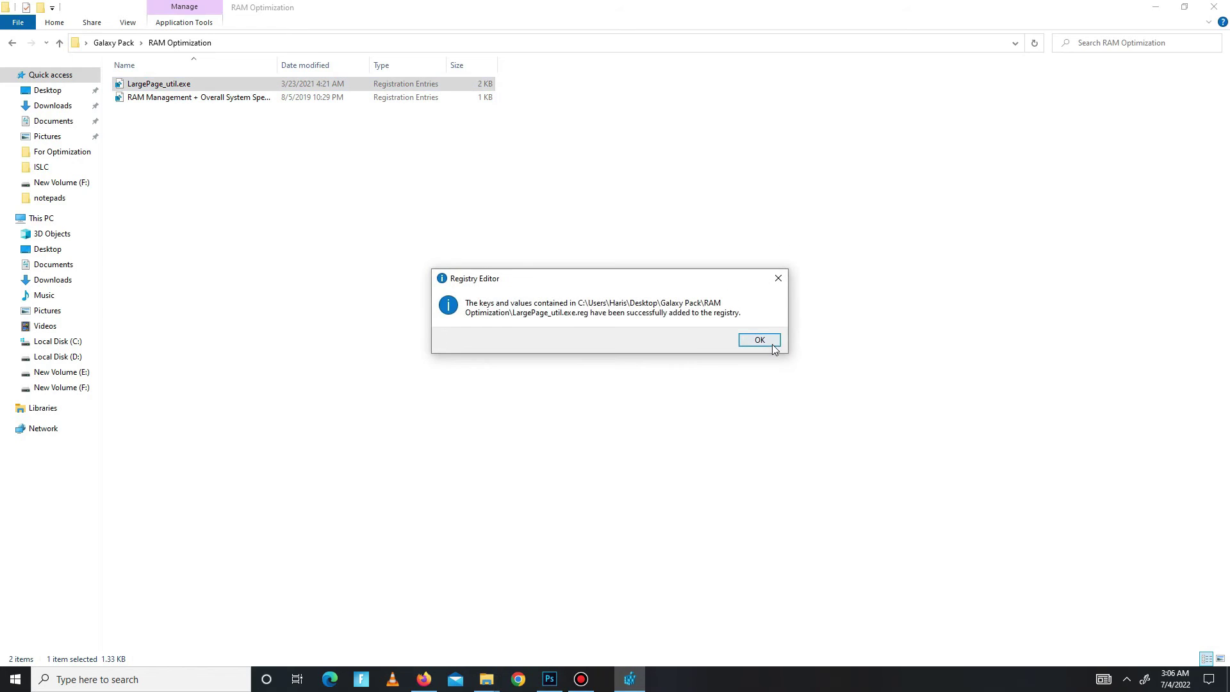
key("Return")
Go back to Galaxy Pack and minimize File Explorer to reveal the desktop
key("alt+Left")
left_click_drag(160, 277, 1223, 56)
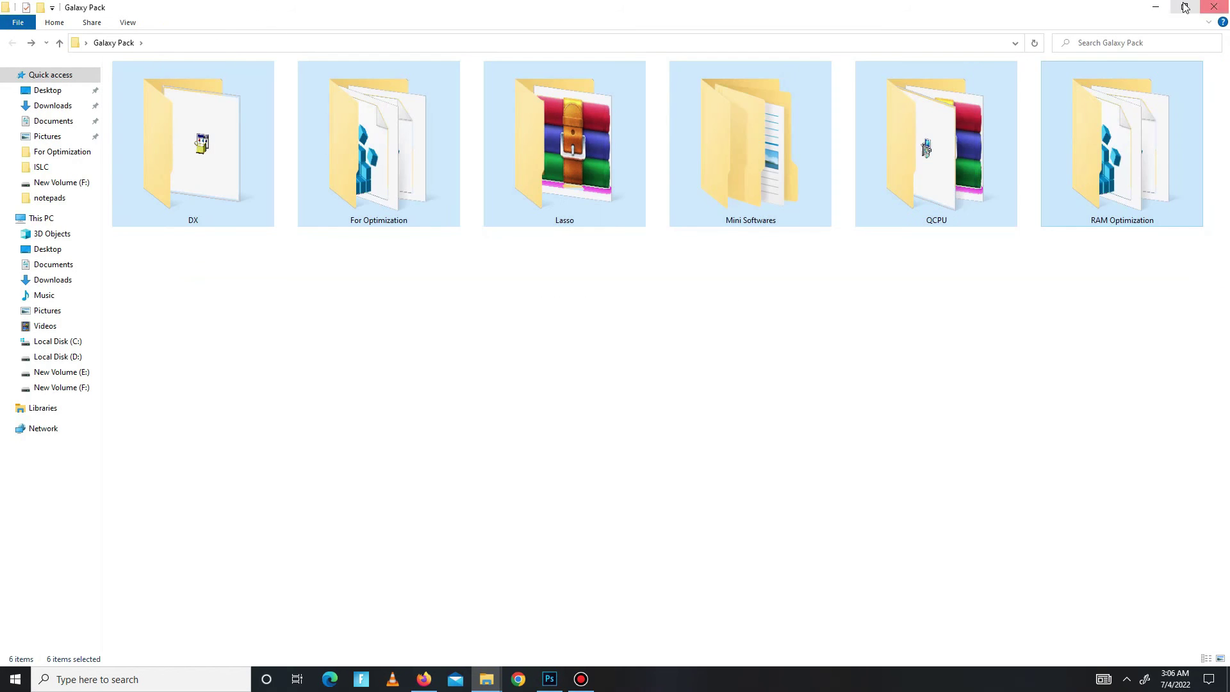
left_click(1155, 7)
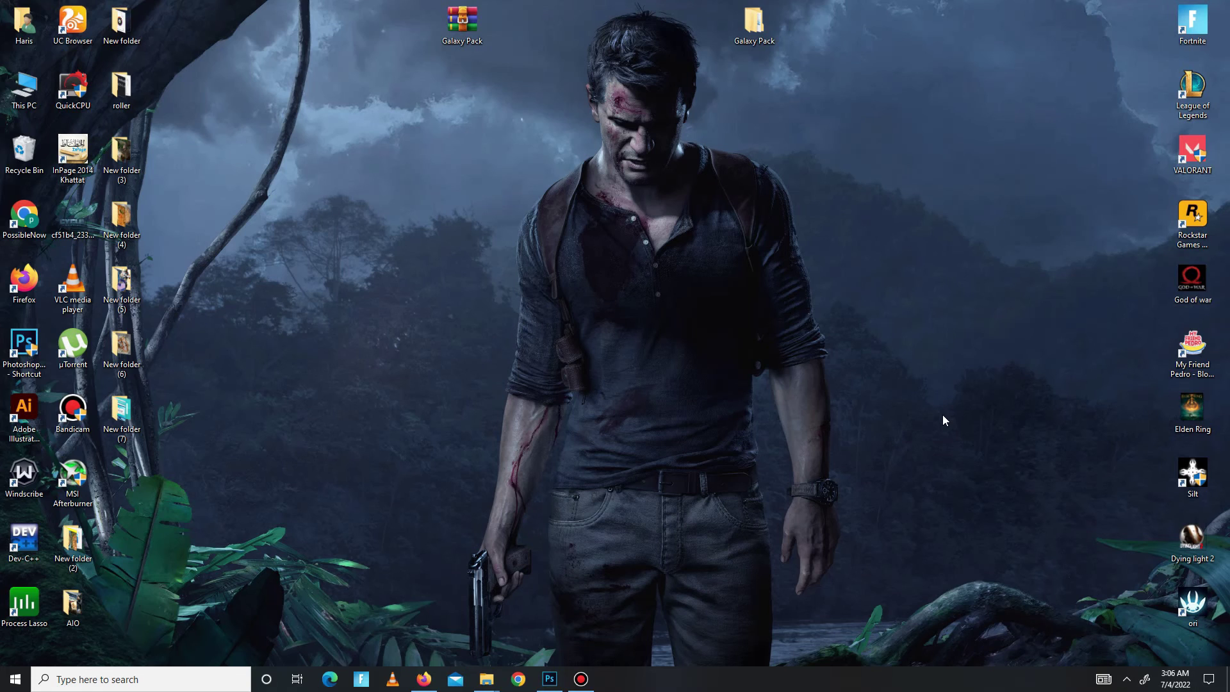
Open the Windows Prefetch folder through the Run box
key("q")
key("super+r")
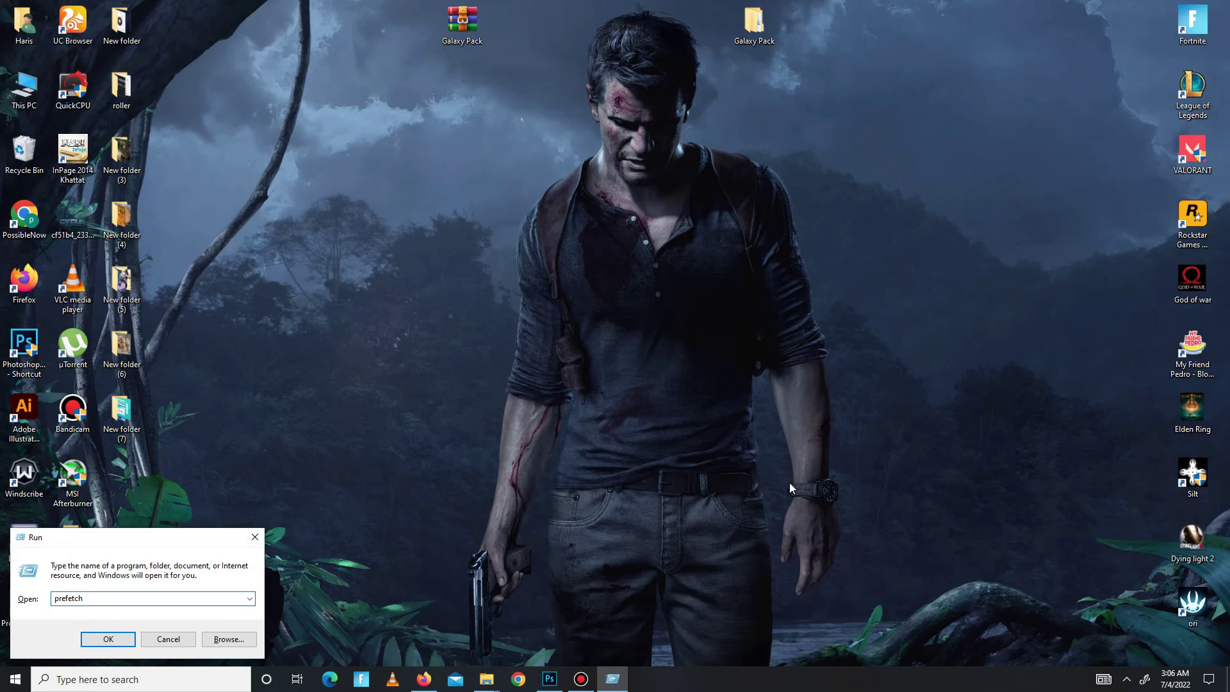
left_click(109, 638)
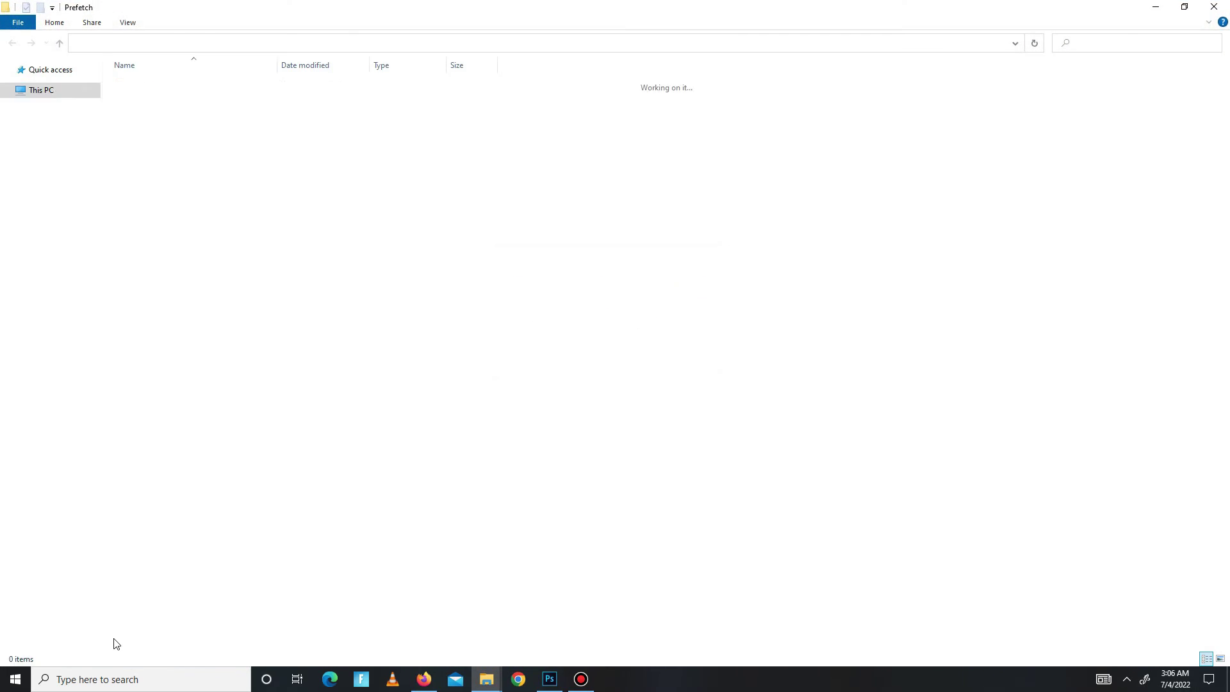
Delete every Prefetch file, skipping the ones still in use
key("ctrl+a")
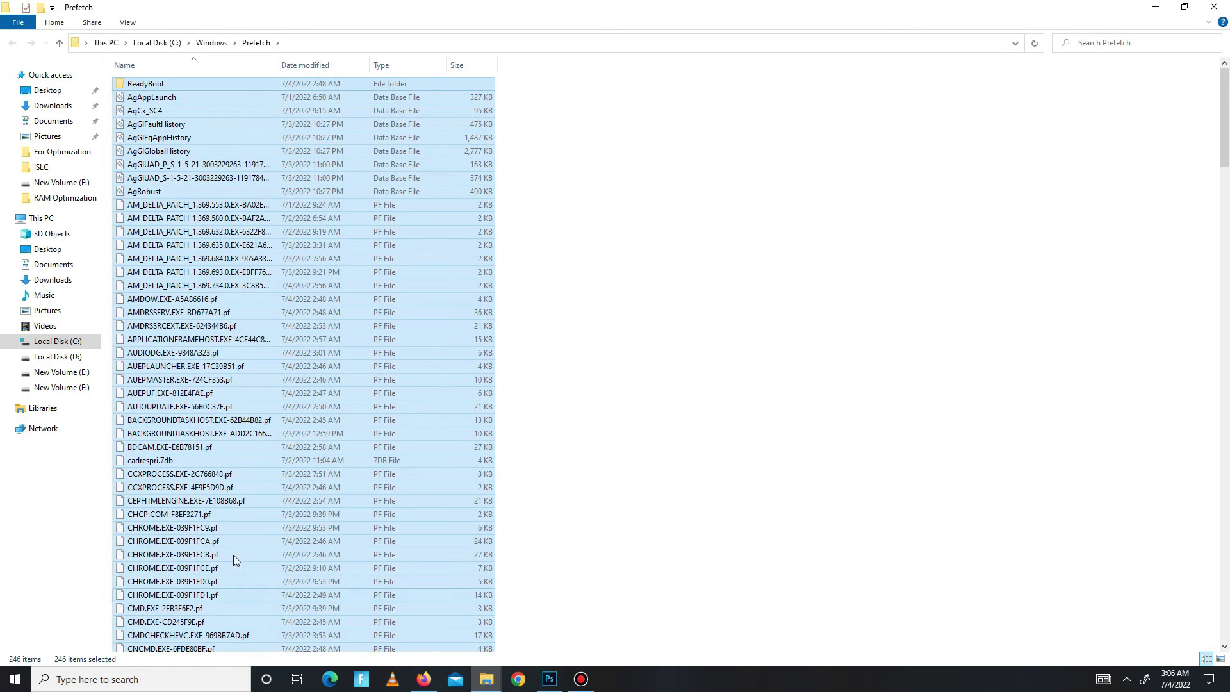
right_click(127, 645)
left_click(177, 600)
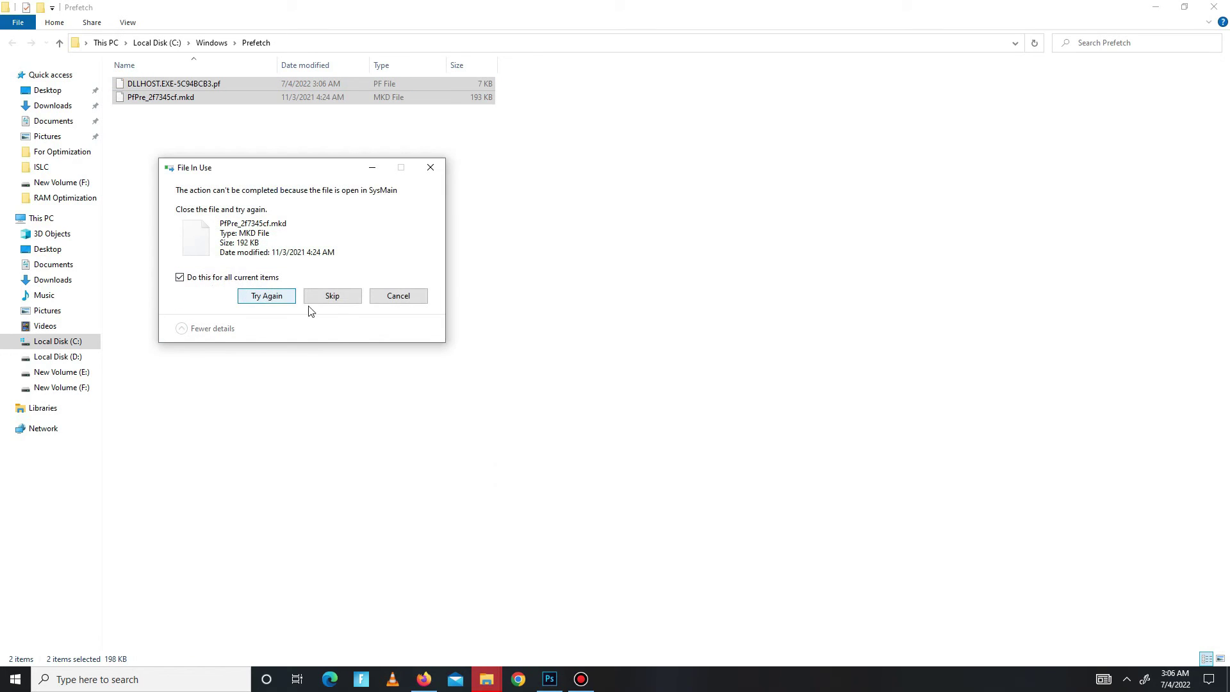
left_click(334, 296)
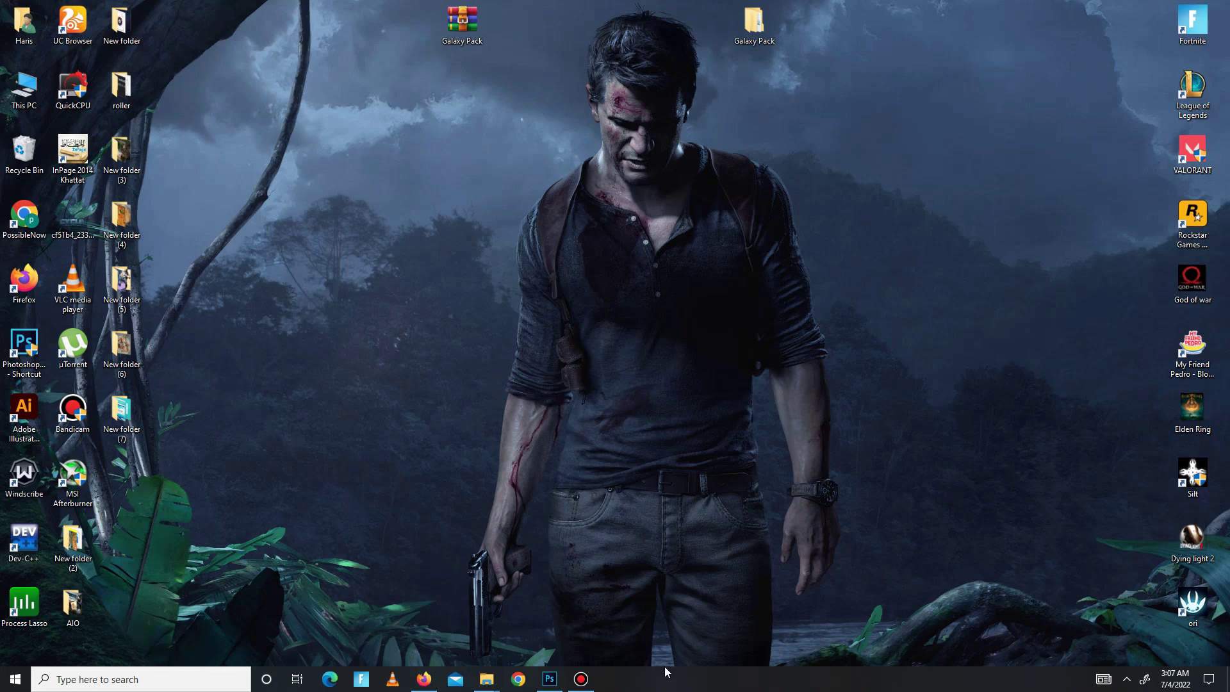
Launch Task Manager from the taskbar menu and move its window up and right
right_click(682, 686)
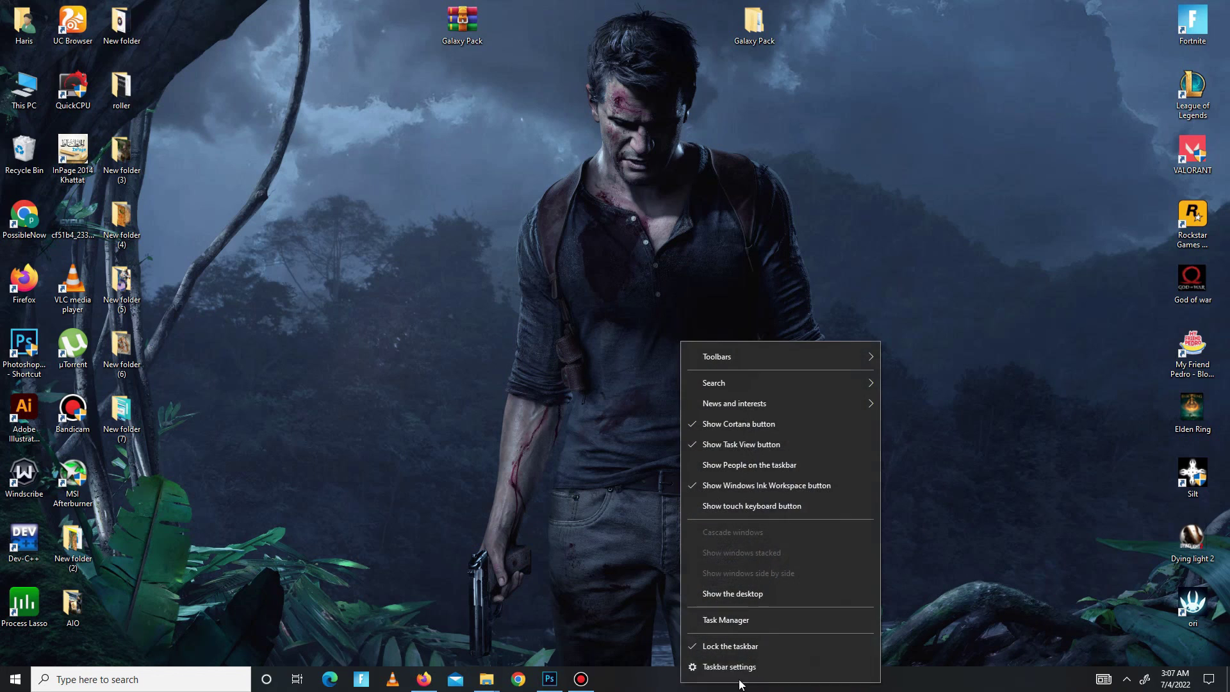
left_click(741, 621)
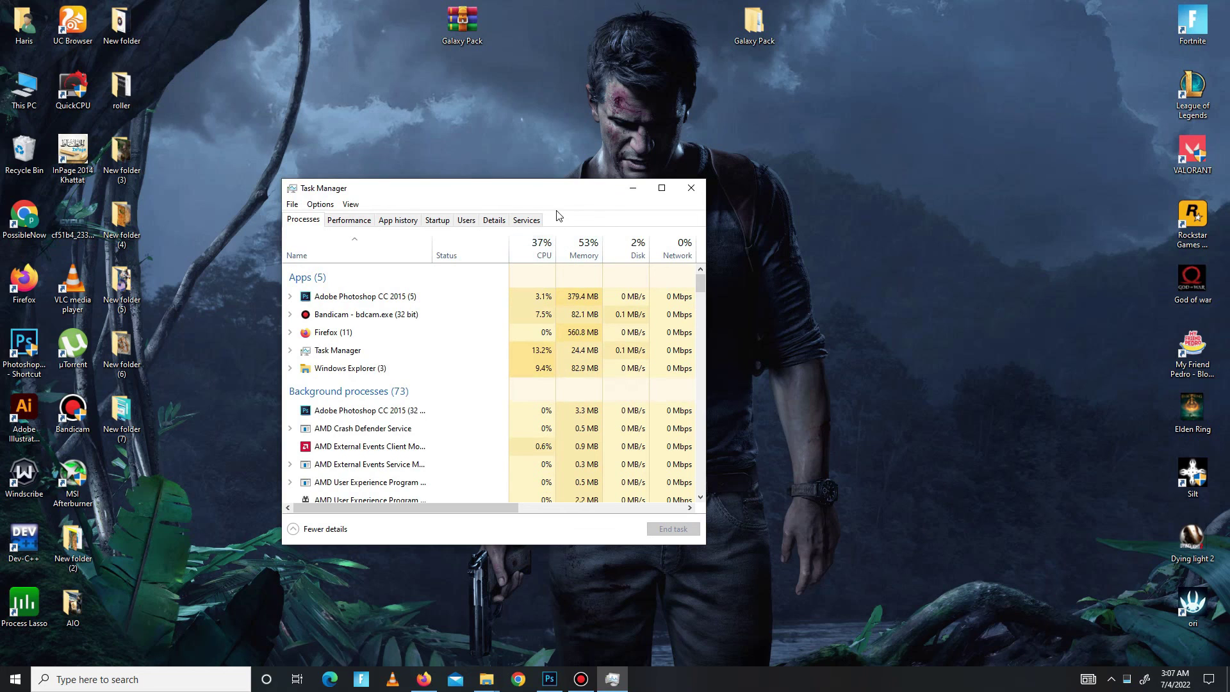
left_click_drag(556, 192, 657, 131)
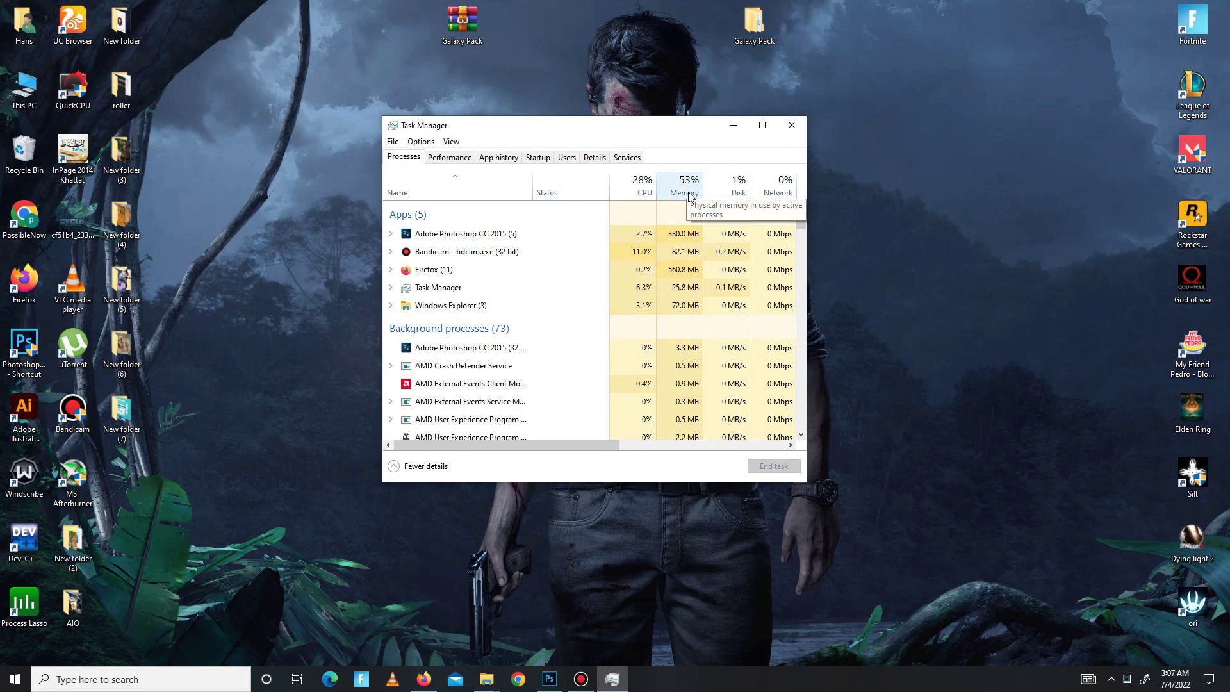